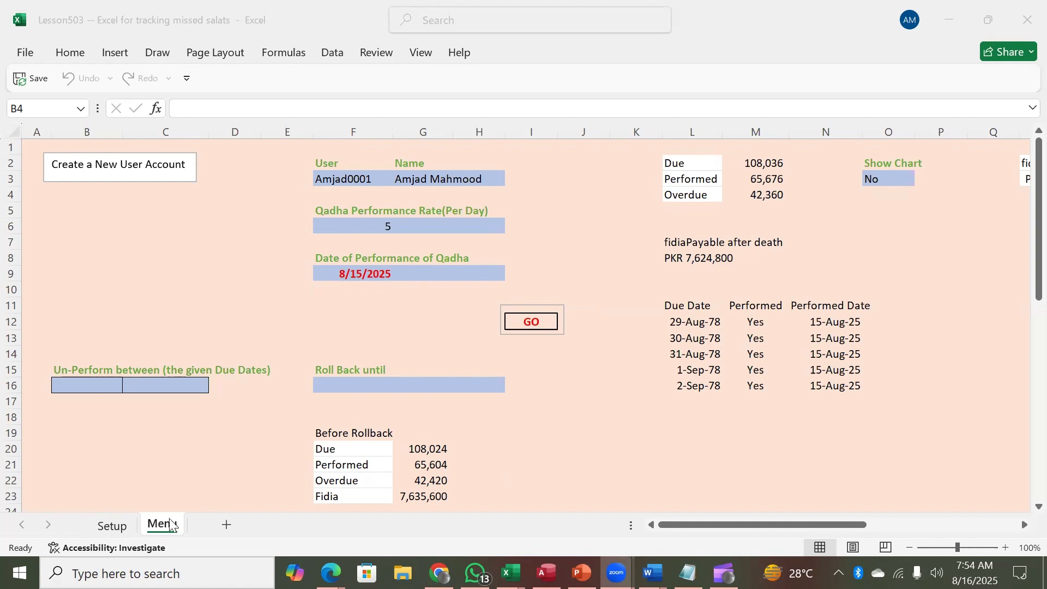
Step: Try the qadha marking, dismiss the 'This entry is not allowed' warning, and select cell B16
click(539, 326)
click(539, 326)
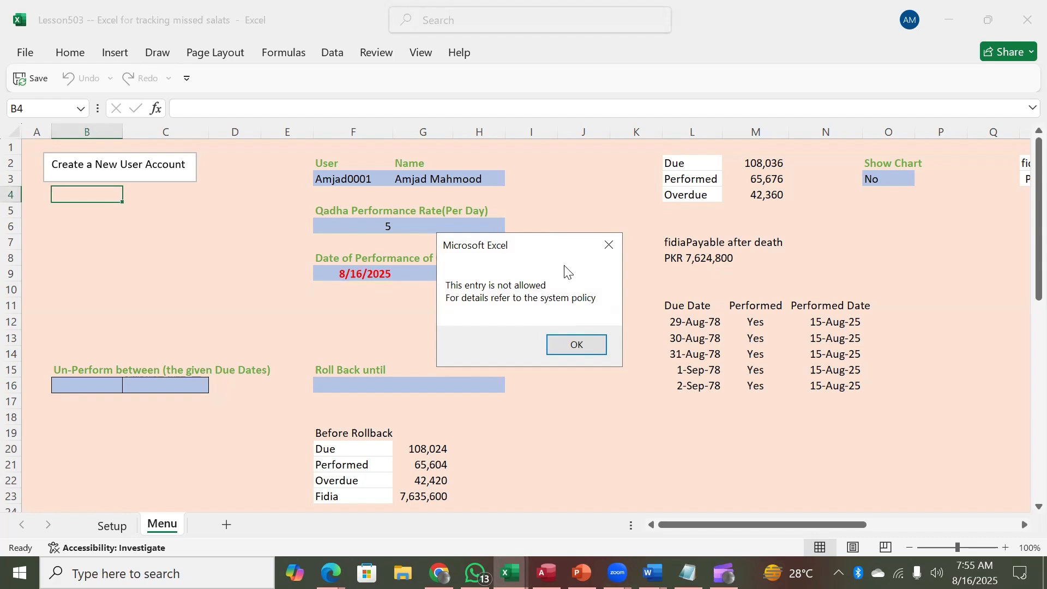
click(610, 245)
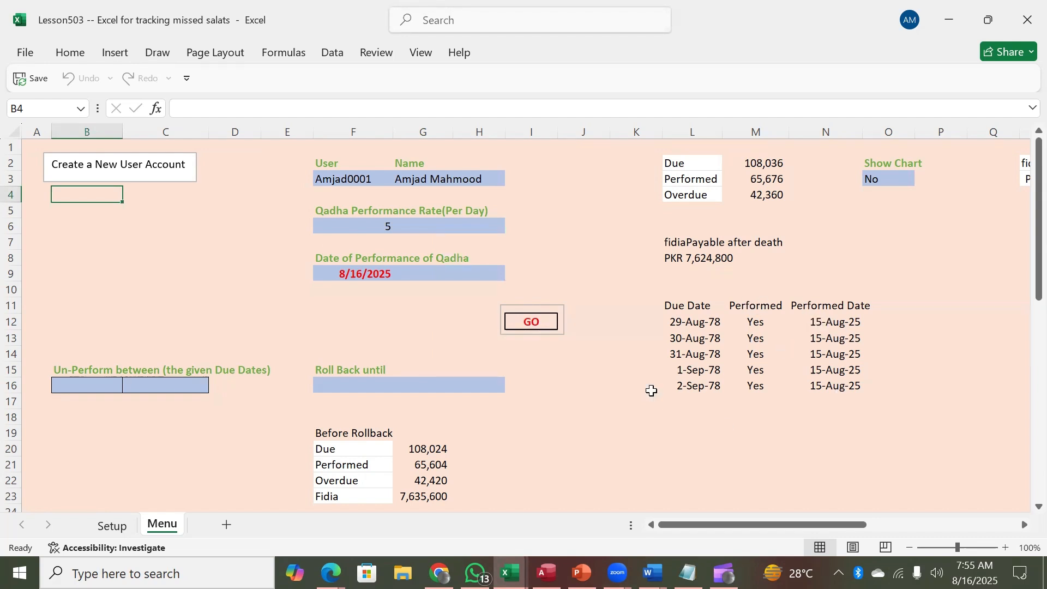
click(74, 380)
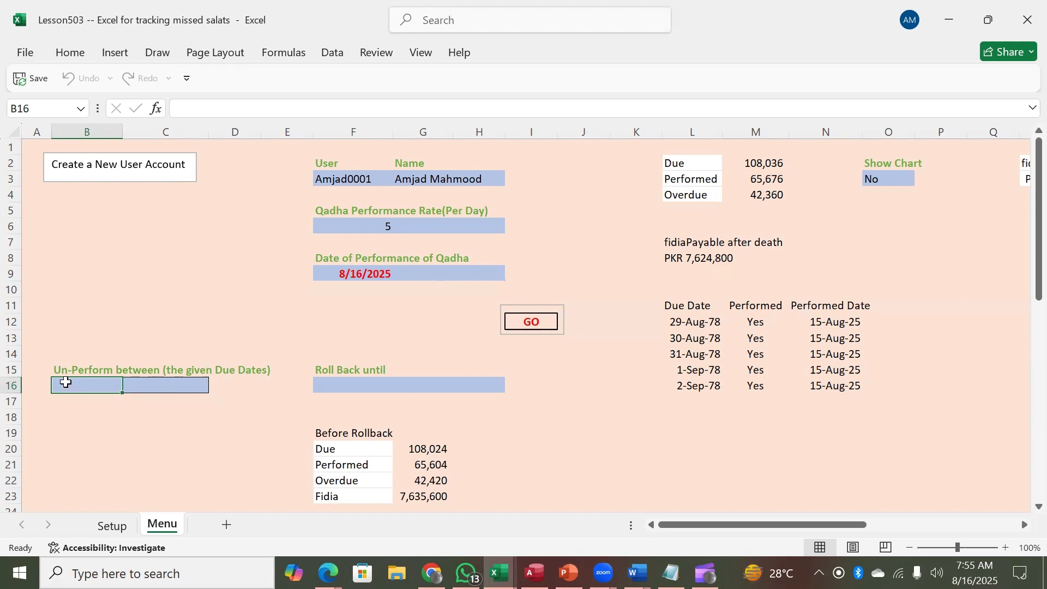
Step: Link the Un-Perform range to the due dates: B16 =L12 (8/29/1978) and C16 =L16 (9/2/1978)
text(=)
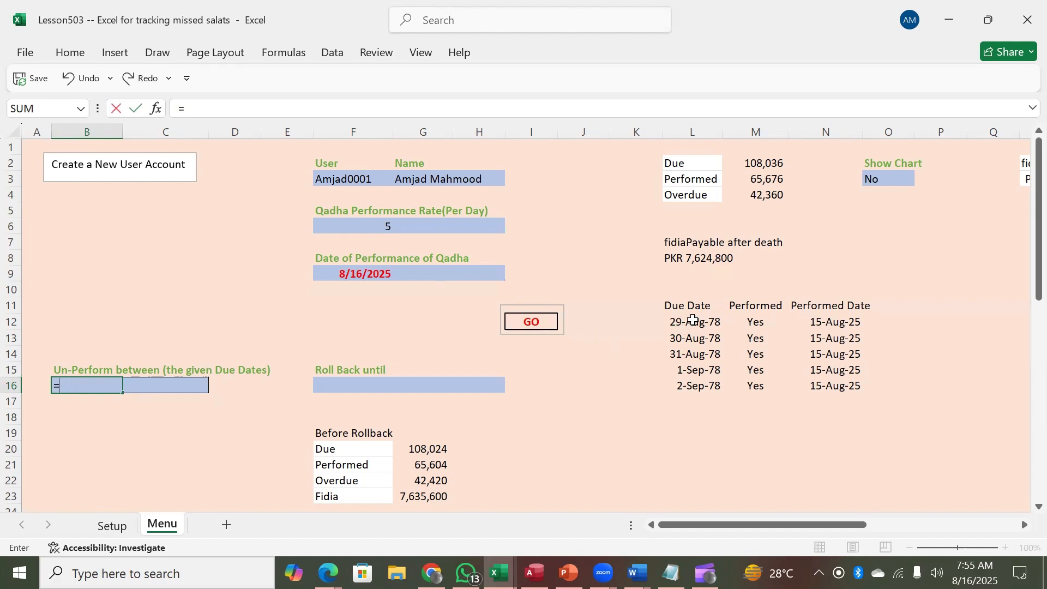
click(692, 320)
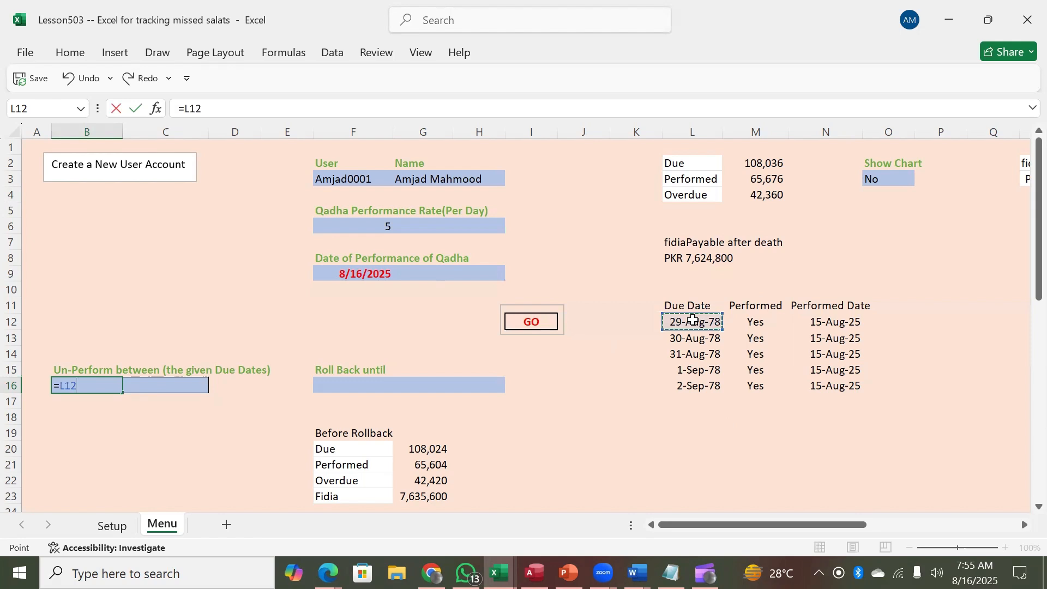
key(Return)
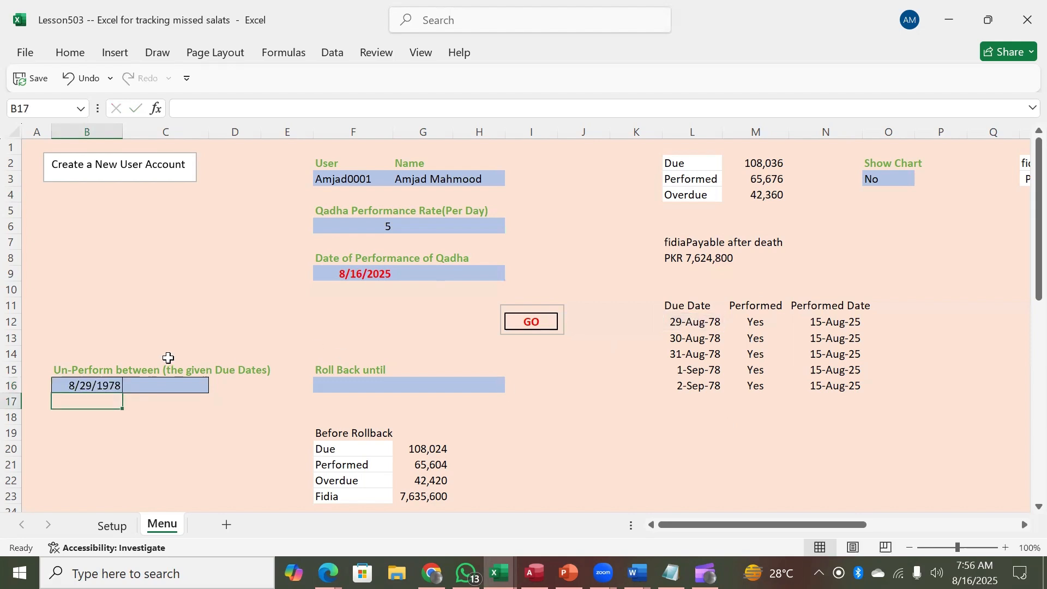
click(158, 388)
text(=)
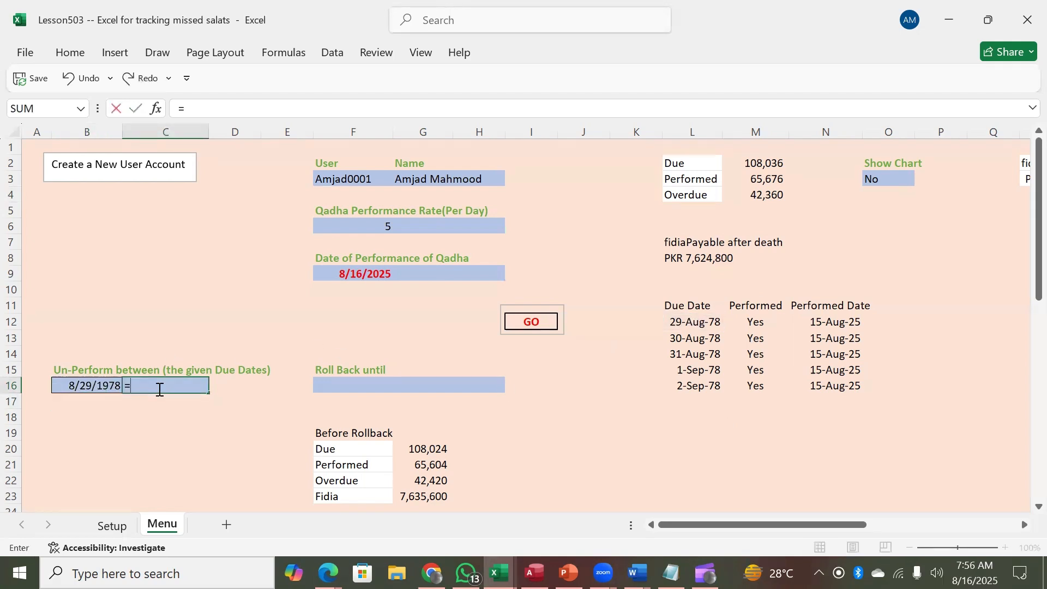
click(686, 383)
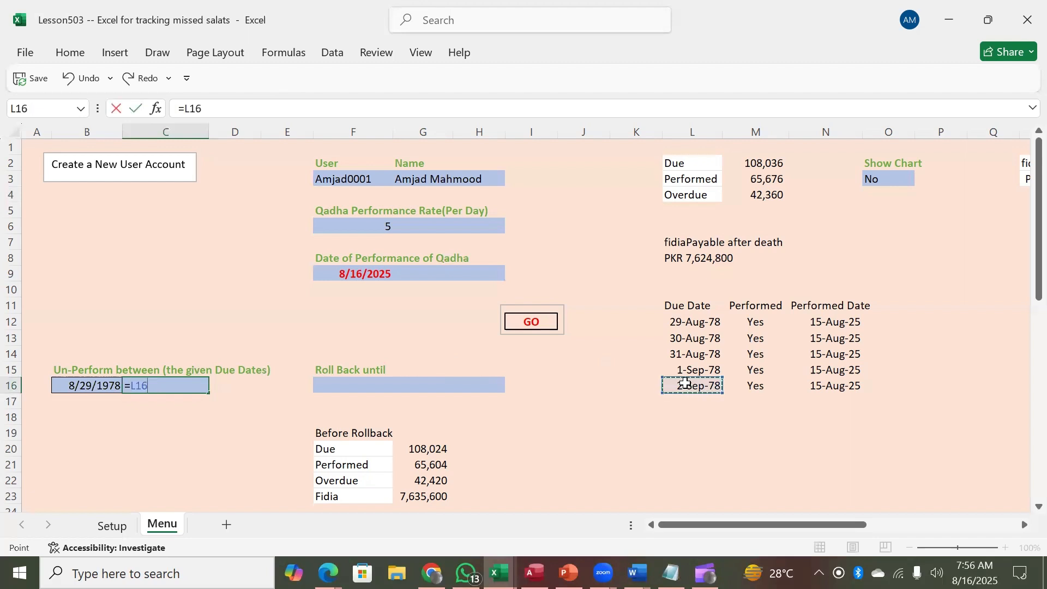
key(Return)
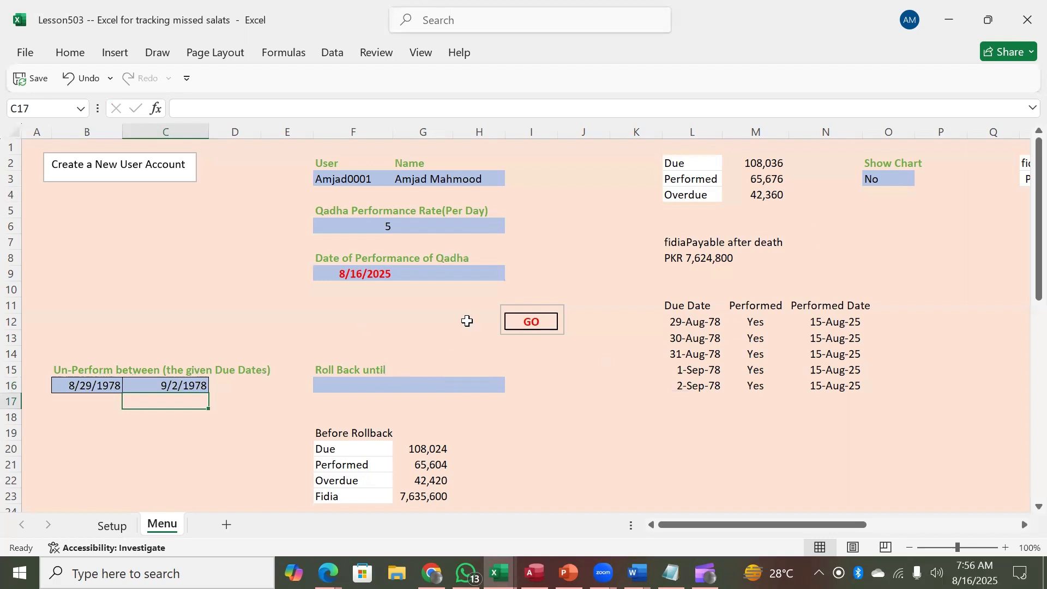
click(531, 322)
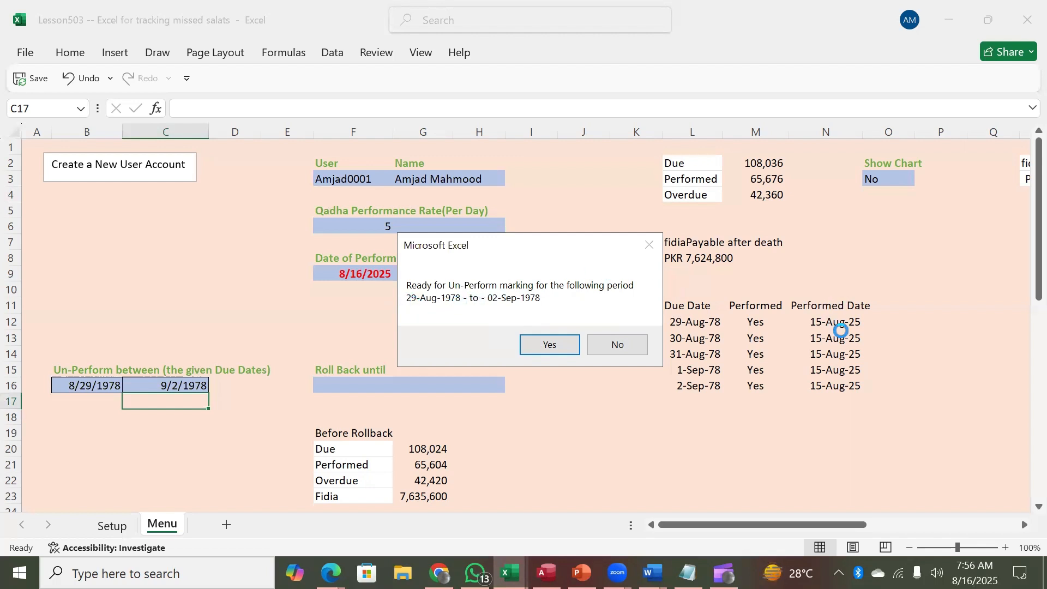
Step: Confirm un-performing 29-Aug-1978 to 02-Sep-1978, then run the qadha marking again
click(548, 347)
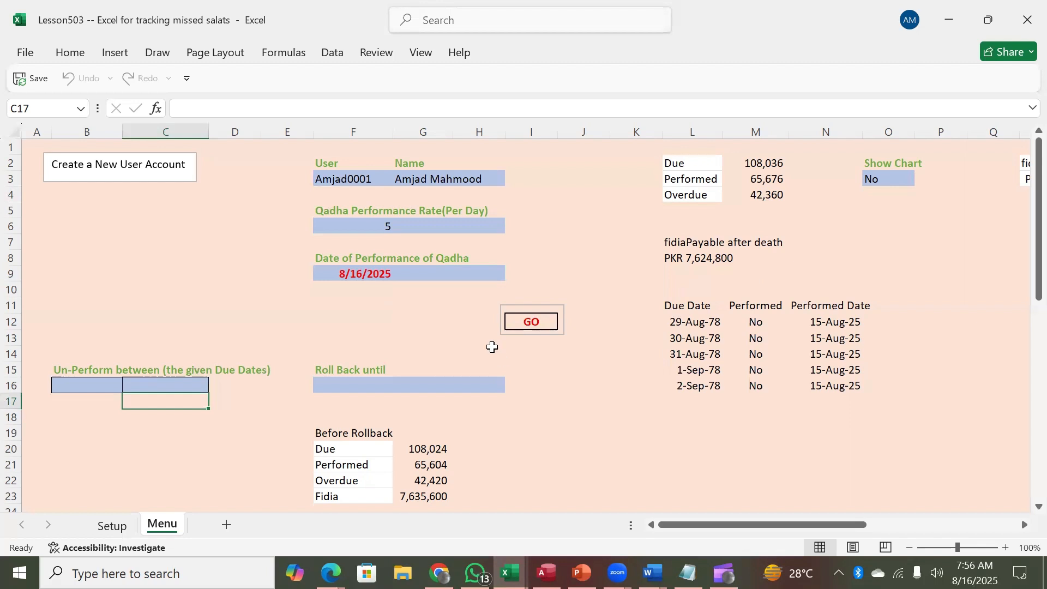
click(531, 321)
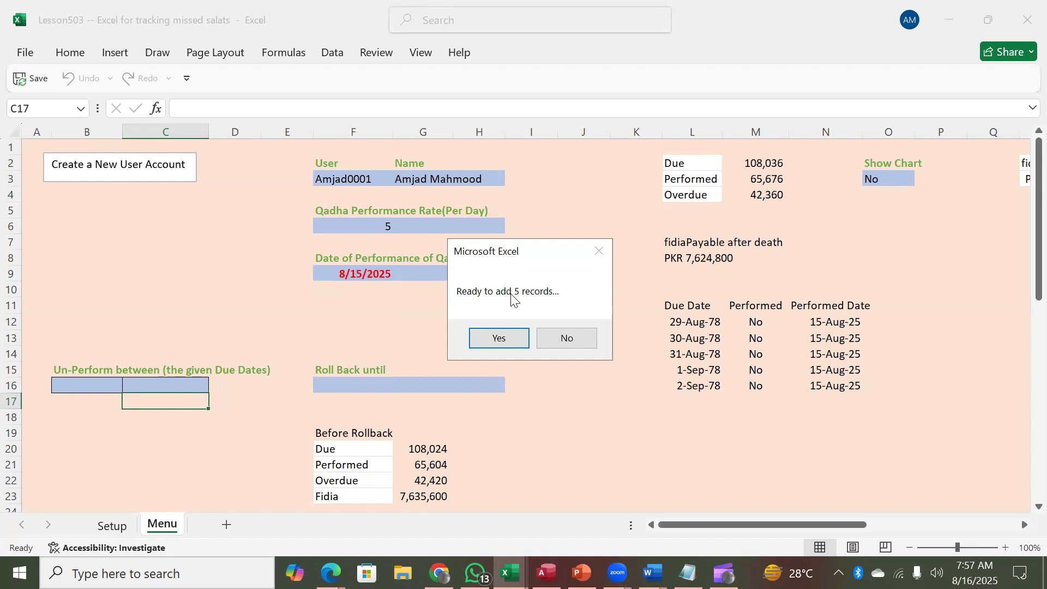
Step: Confirm adding the 5 records so the five 1978 due dates are performed on 15-Aug-25
click(506, 333)
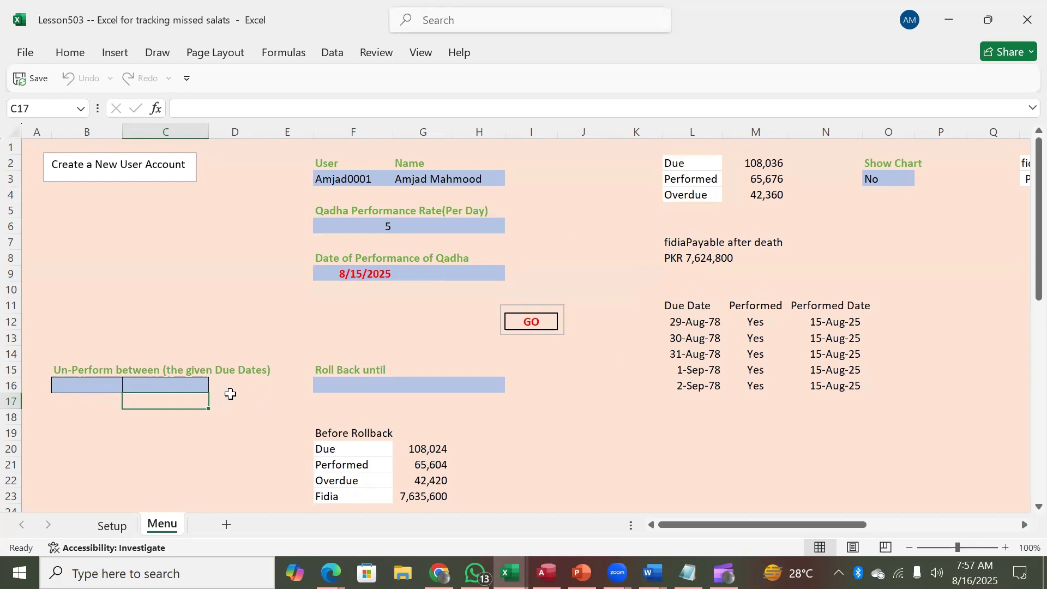
Step: Enter 12-aug as the Roll Back until date in F16 and start the rollback to 12-Aug-2025
click(71, 385)
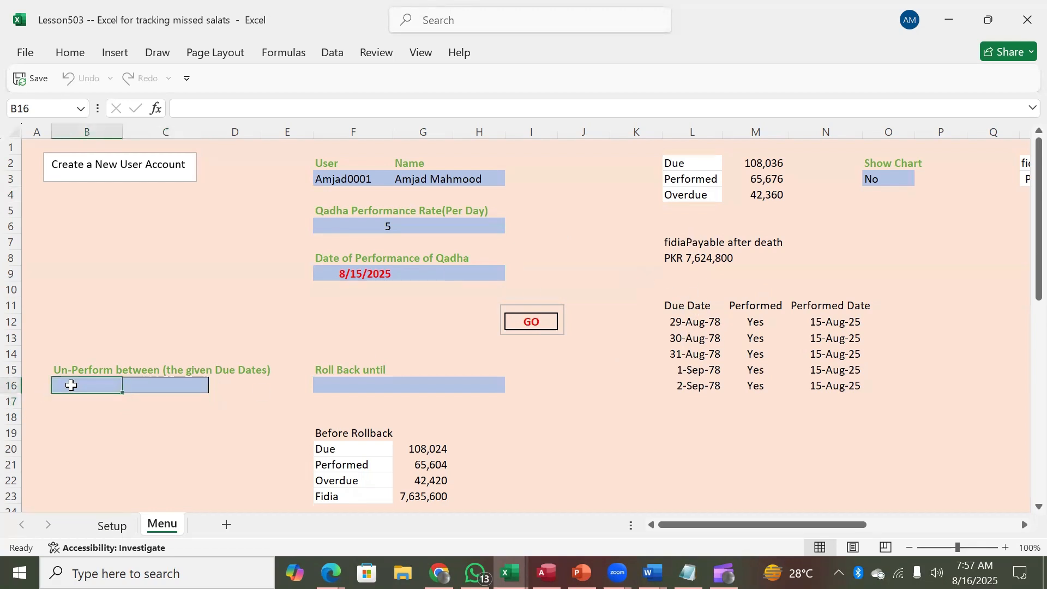
click(327, 381)
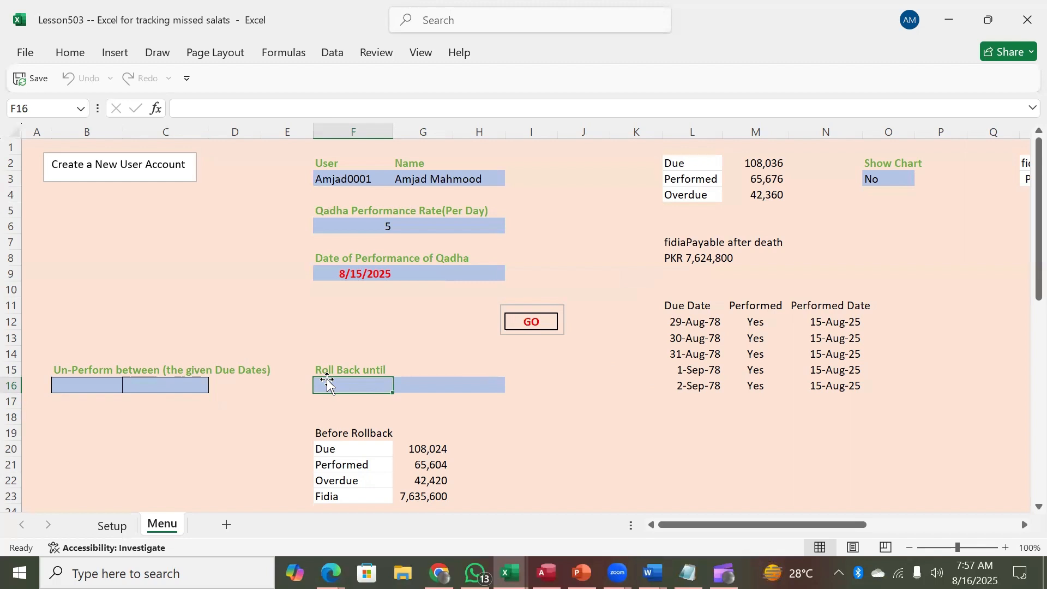
text(1)
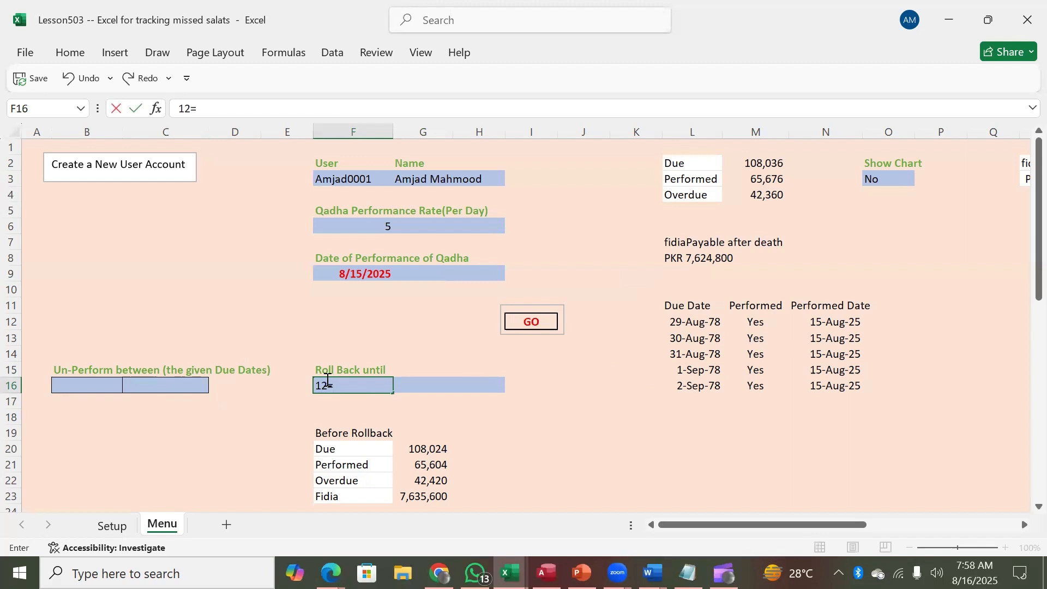
text(2-aug)
key(Return)
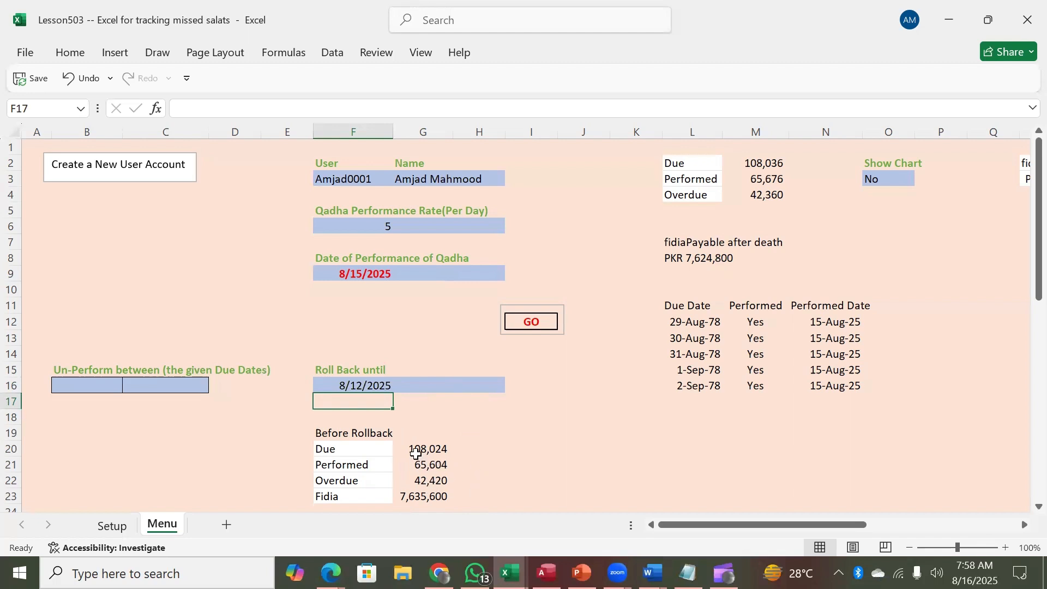
click(532, 320)
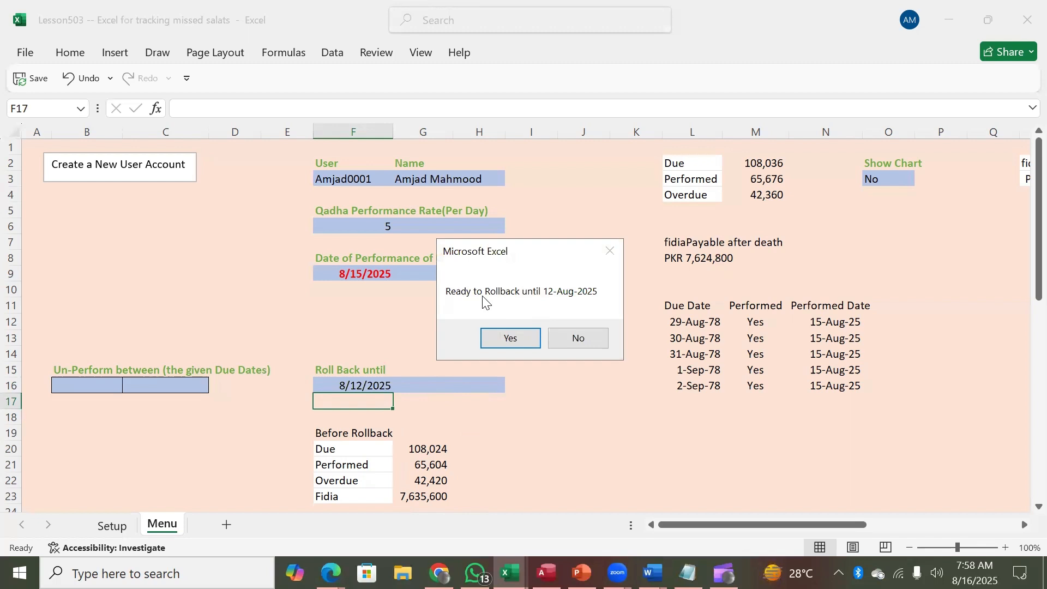
Step: Confirm the rollback to 12-Aug-2025 and review After Rollback totals: 65,556 performed, 42,480 overdue
click(511, 339)
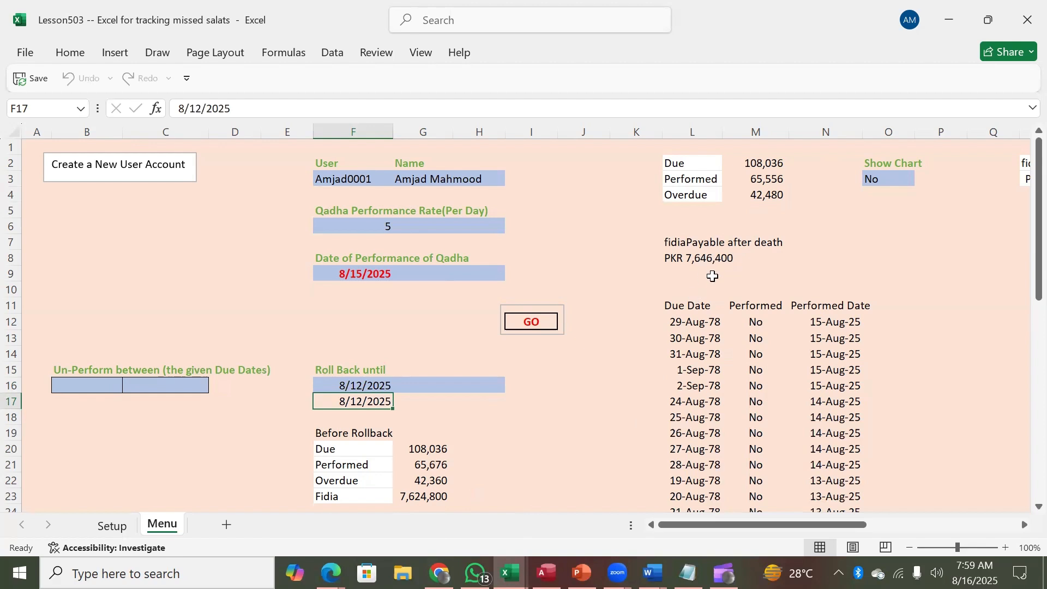
click(412, 498)
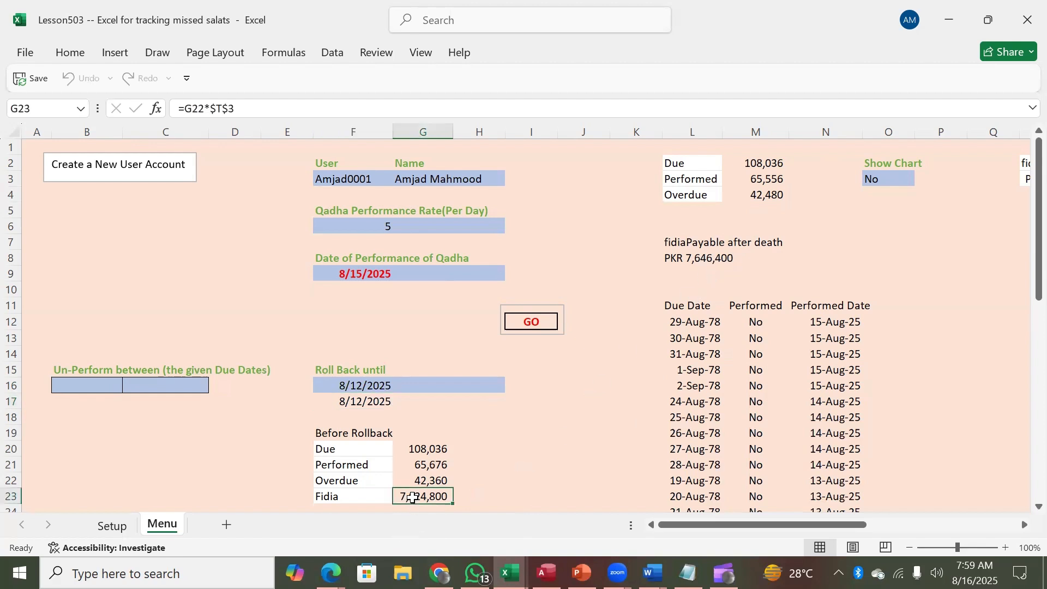
key(Down)
key(Down)
key(Down)
key(Down)
key(Down)
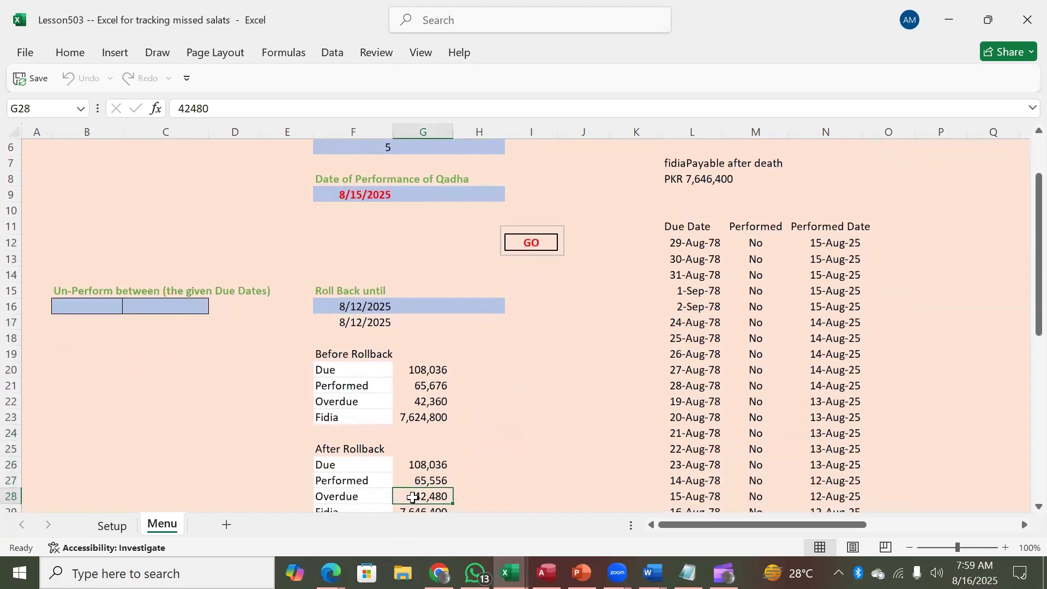
key(Down)
key(Down)
key(Up)
key(Up)
key(Up)
key(Up)
key(Up)
key(Up)
key(Up)
key(Up)
key(Up)
key(Up)
key(Up)
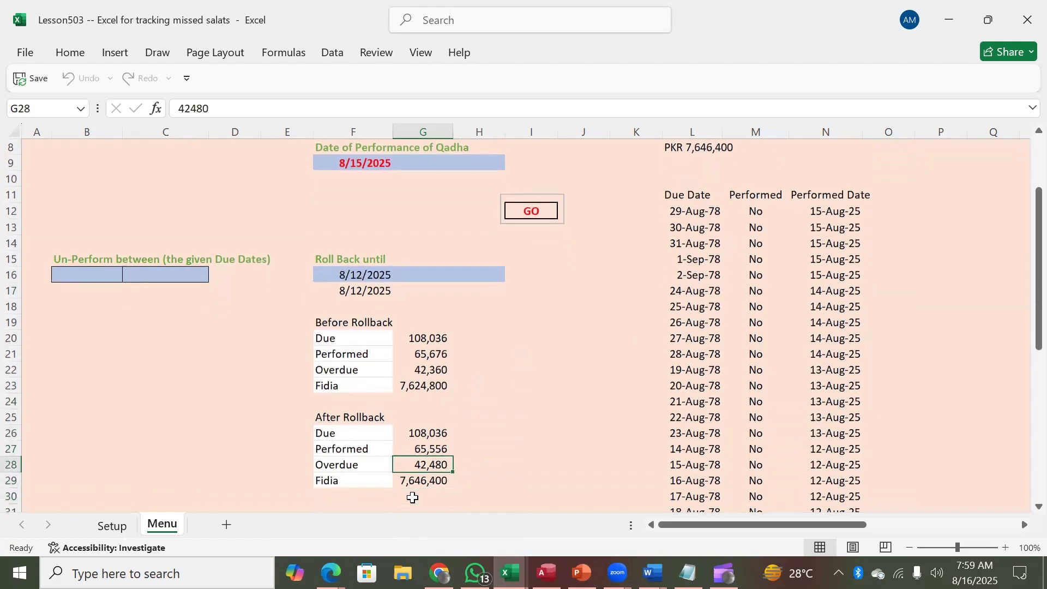
key(Up)
key(Up)
key(Up)
key(Up)
key(Up)
key(Up)
key(Up)
key(Up)
key(Up)
key(Up)
key(Up)
key(Up)
key(Up)
key(Up)
key(Up)
key(Up)
key(Up)
key(Up)
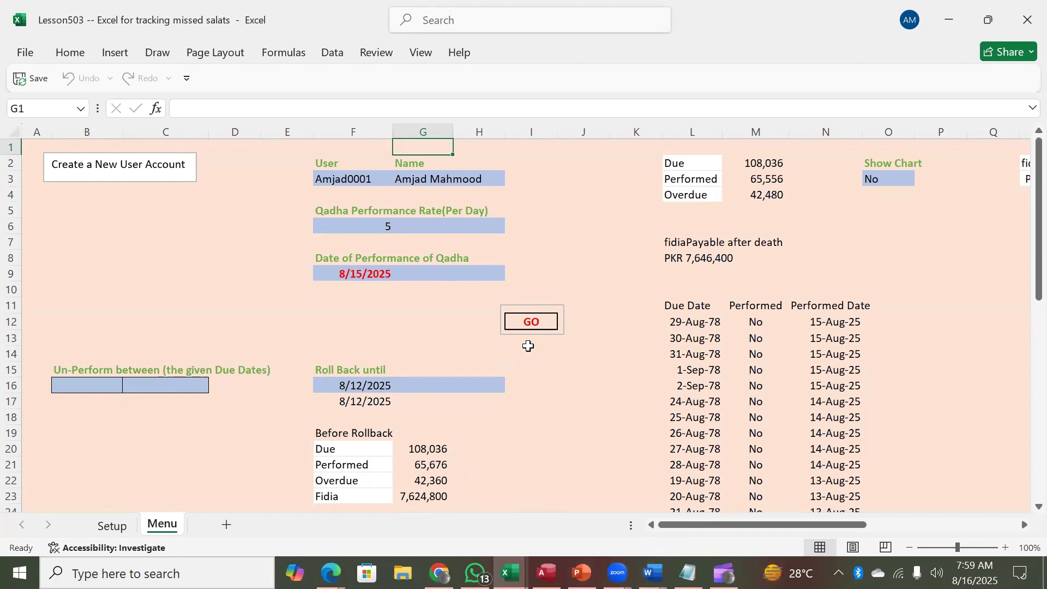
click(345, 380)
Step: Clear both Roll Back until dates in F16:F17 and start logging qadha for 8/12/2025
key(shift+Down)
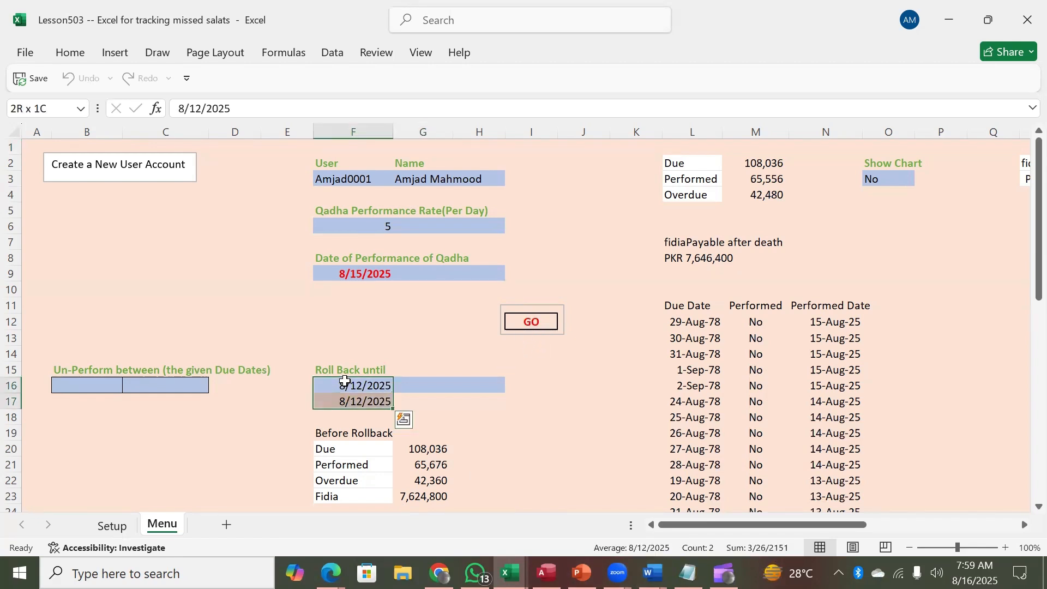
key(Delete)
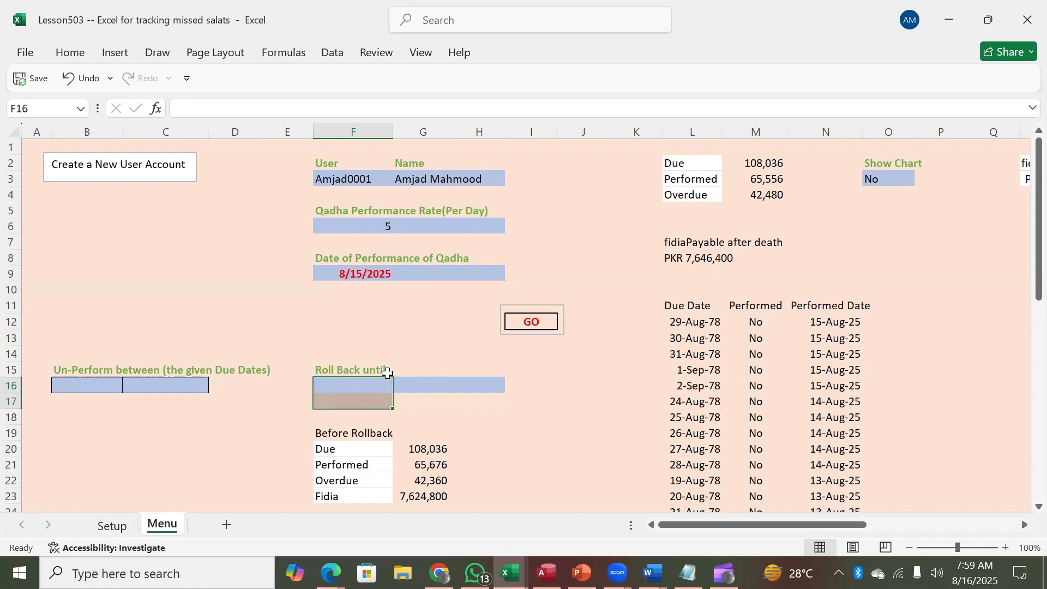
click(361, 385)
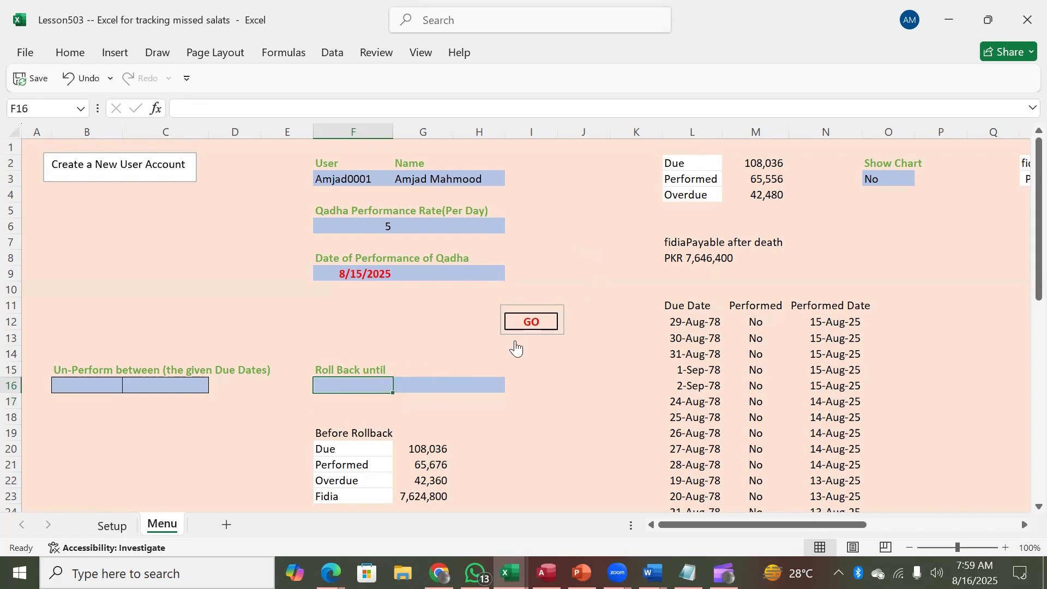
click(536, 327)
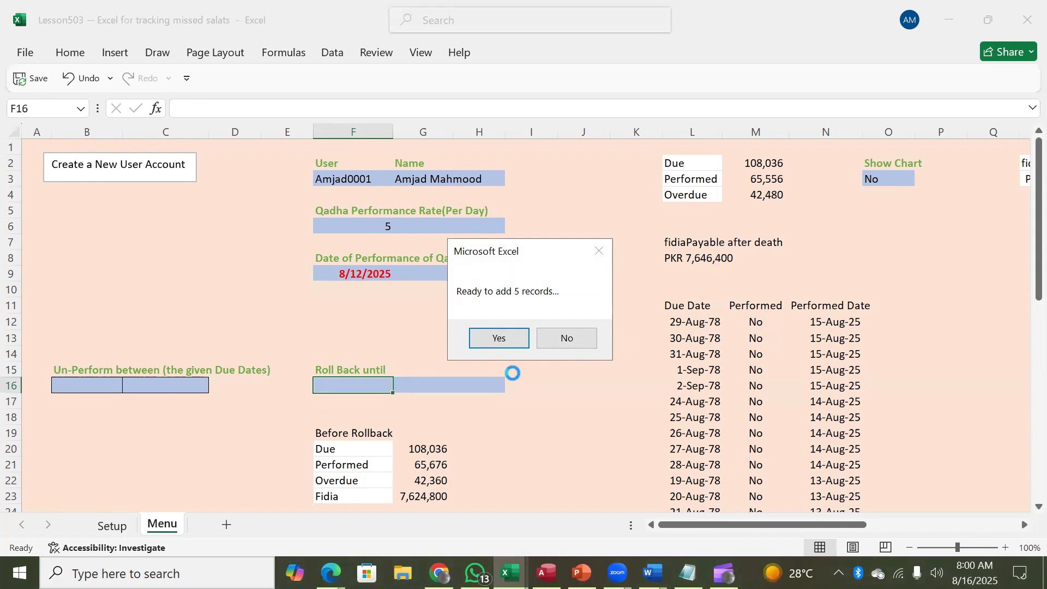
Step: Confirm adding 5 records for each day 8/12, 8/13, 8/14 and 8/15/2025
click(498, 337)
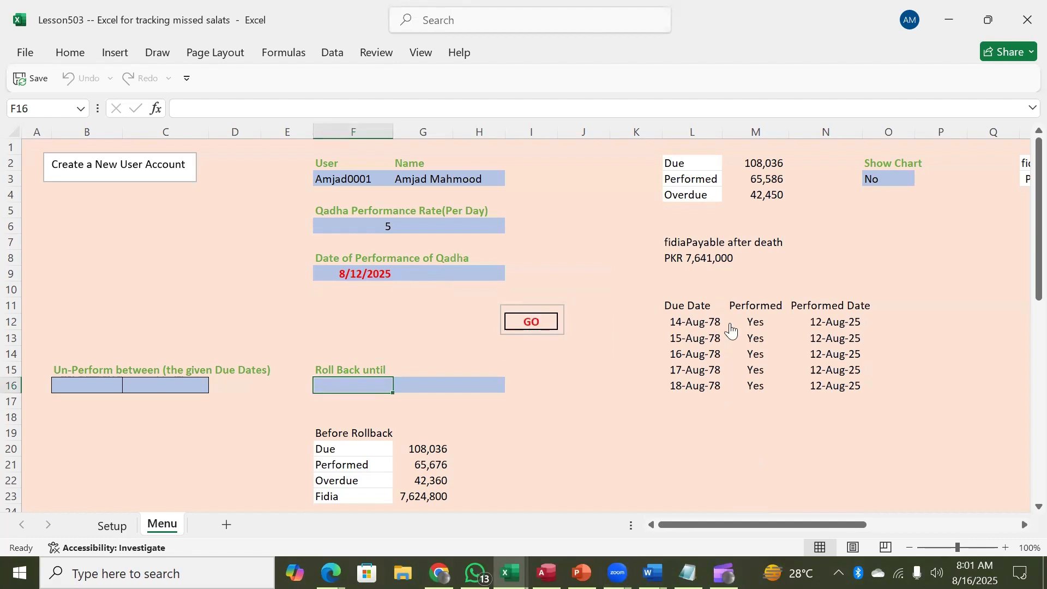
click(533, 321)
click(499, 337)
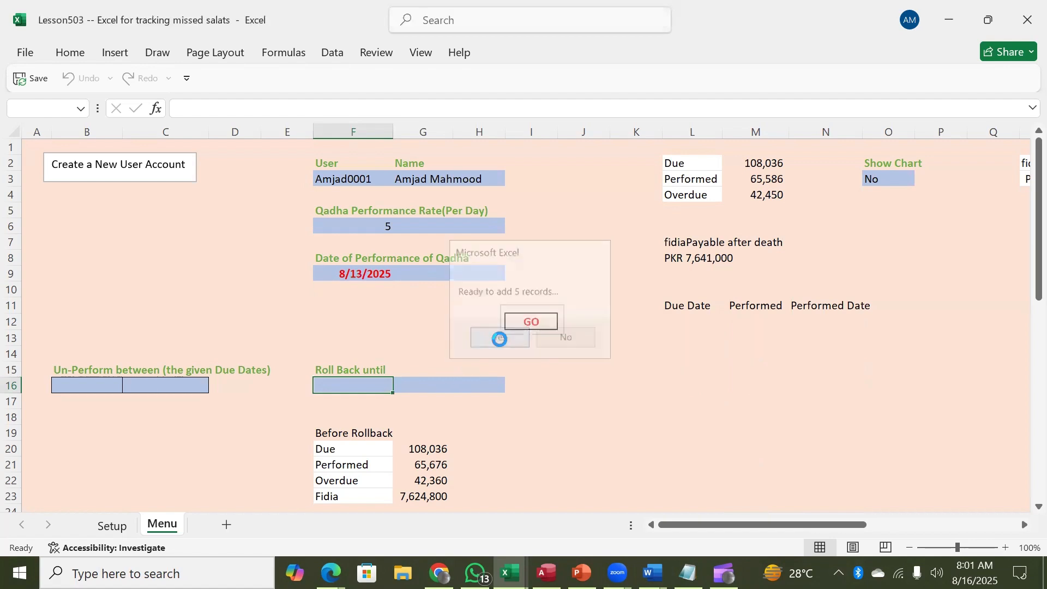
click(533, 321)
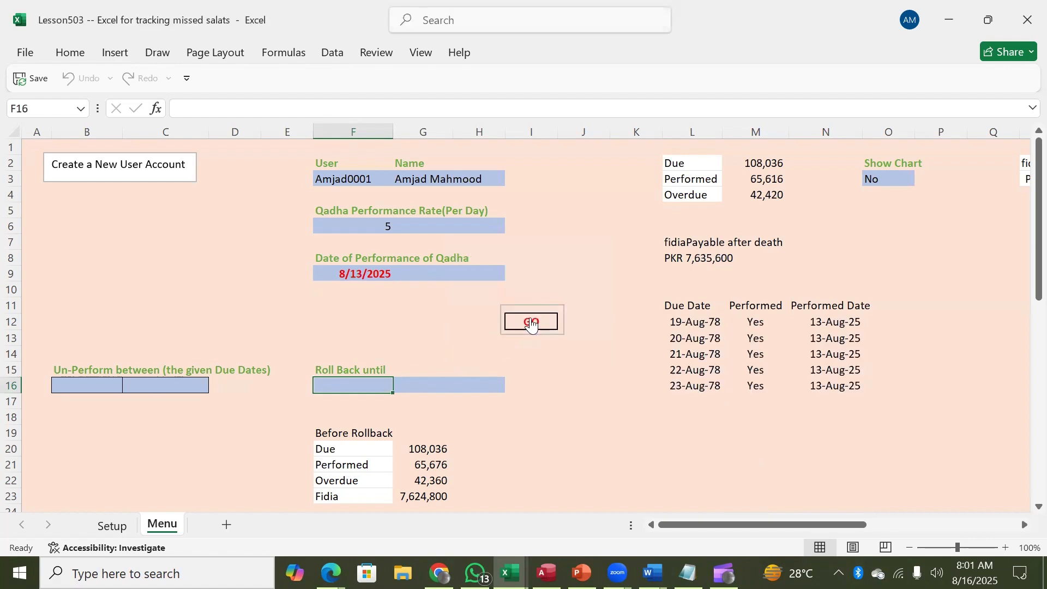
click(504, 340)
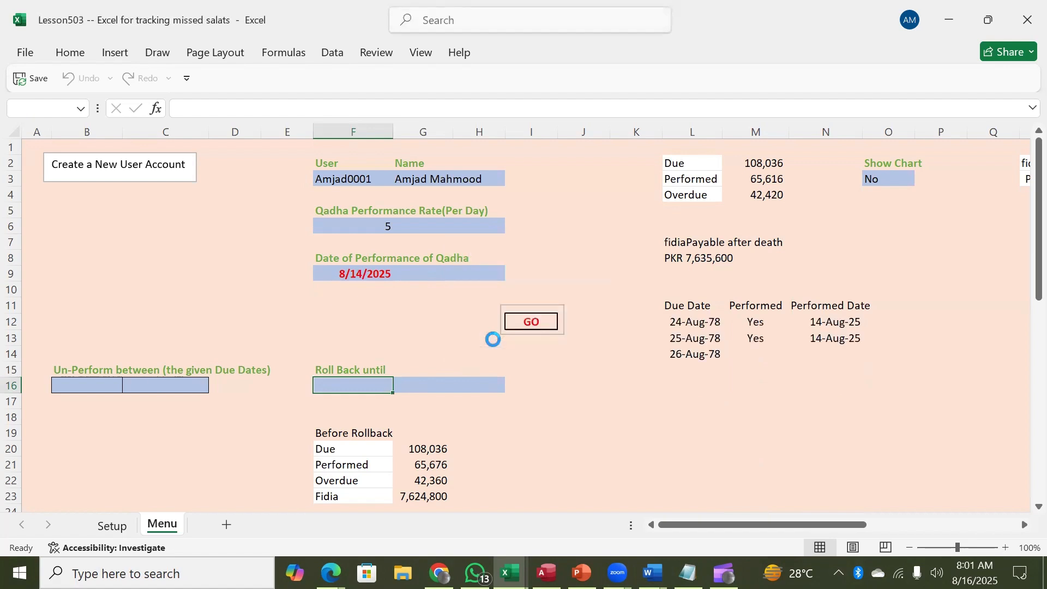
click(536, 323)
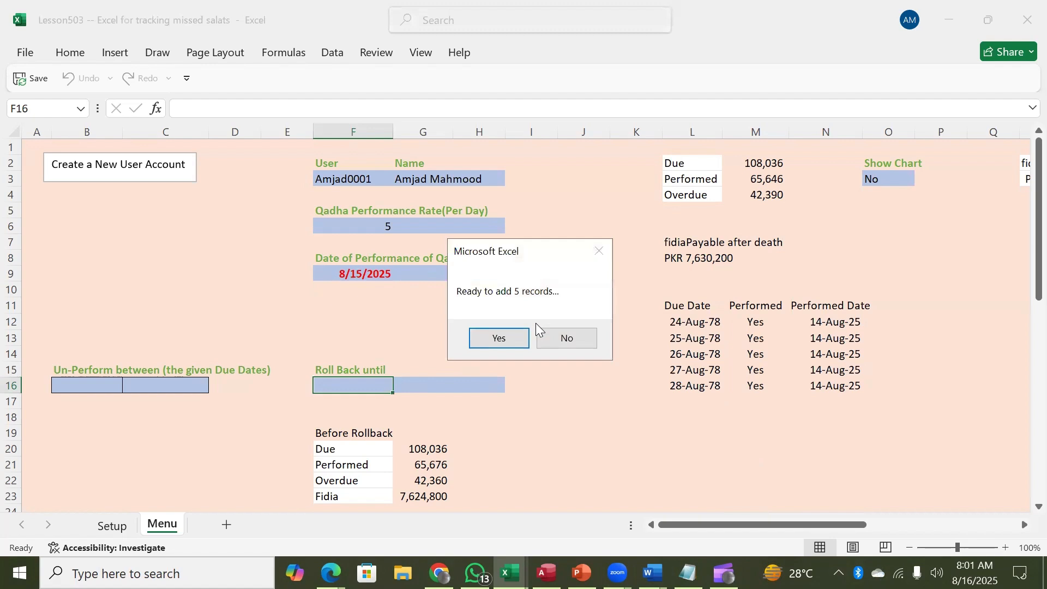
click(500, 339)
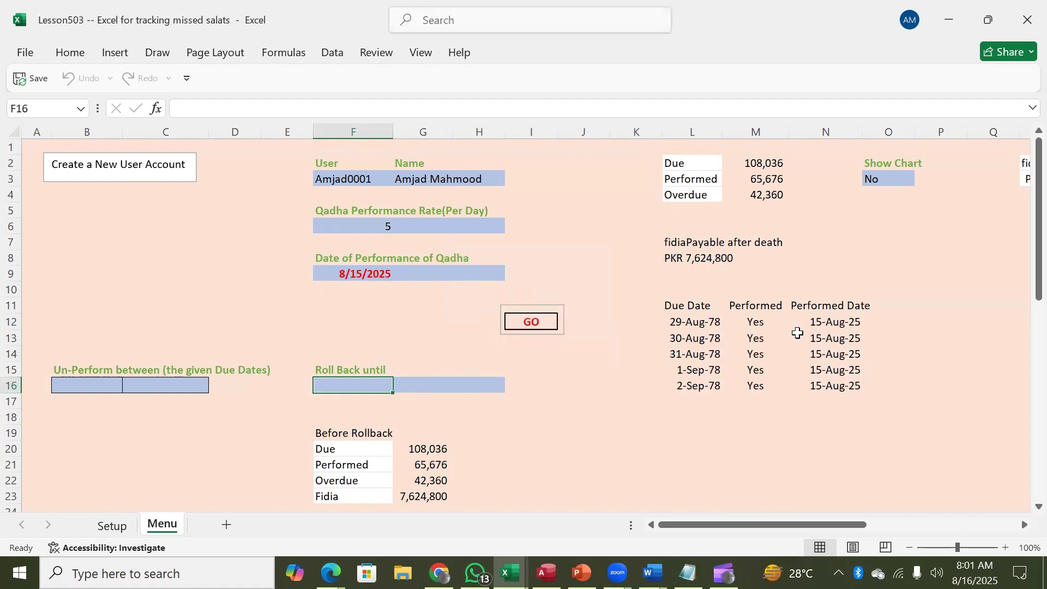
Step: Attempt a qadha entry for 8/16/2025, dismiss the refusal, and check the user list in F3
click(538, 321)
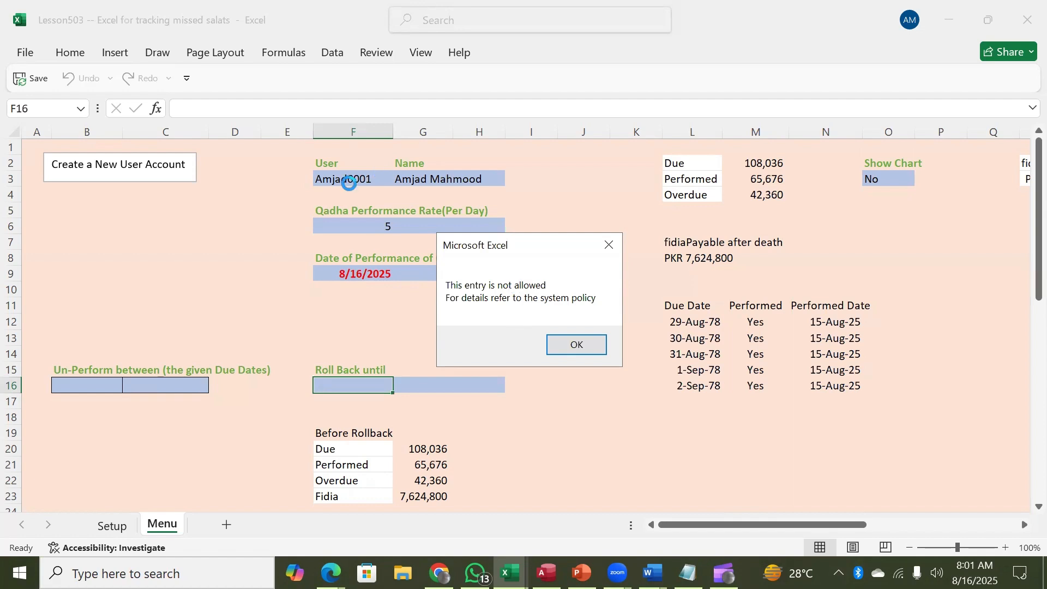
click(608, 246)
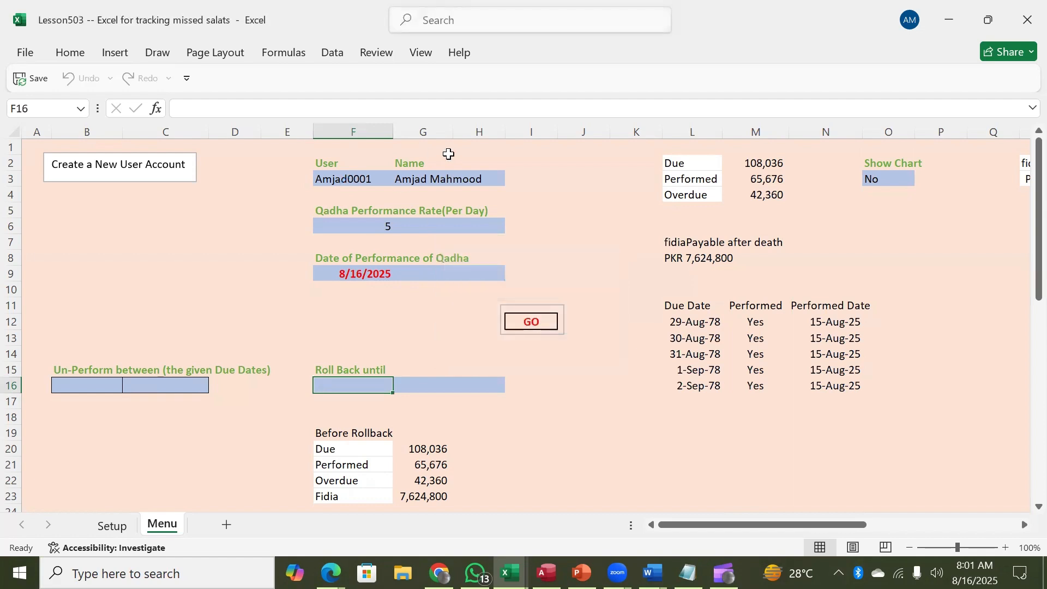
click(375, 178)
click(402, 176)
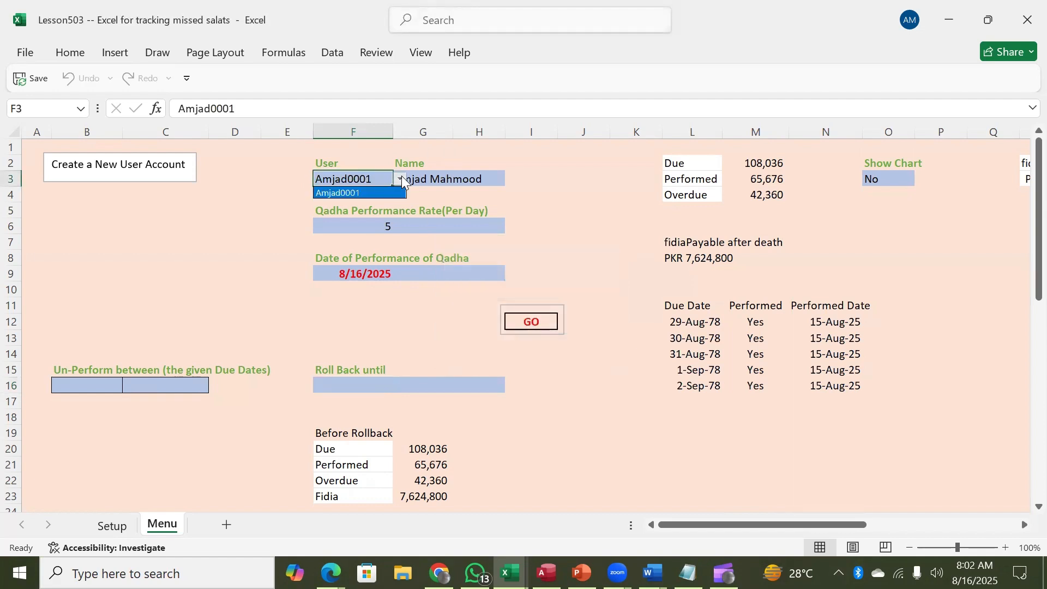
click(401, 176)
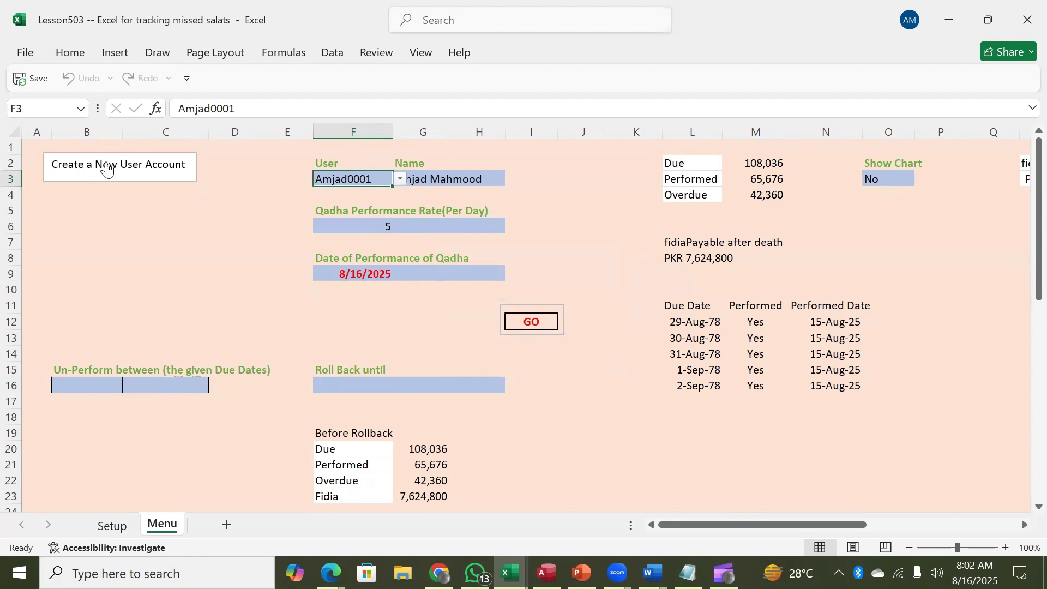
click(107, 169)
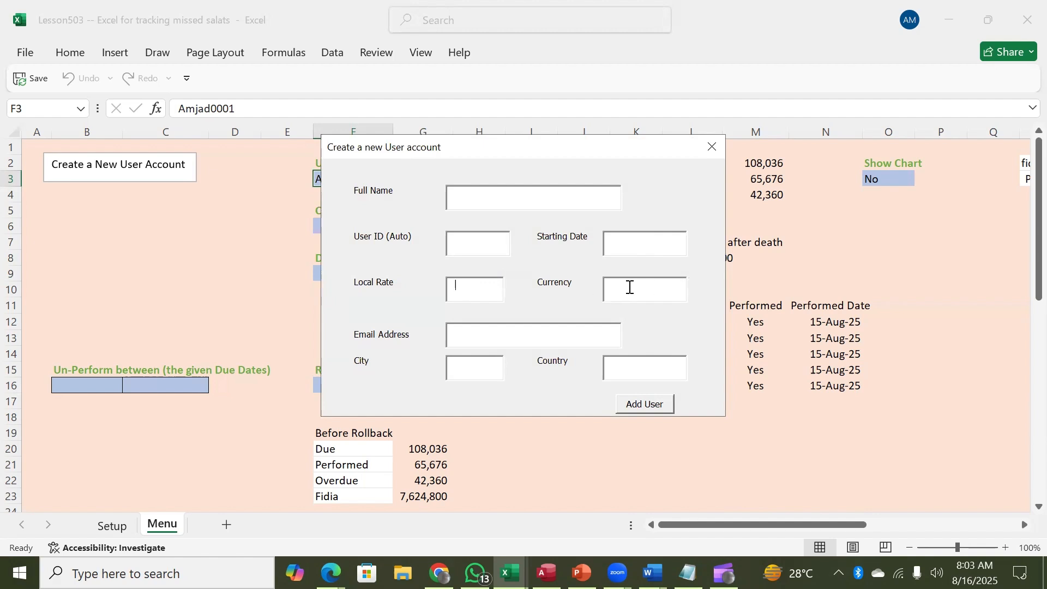
Step: Go to the new user form's Email Address field, then switch to the qazaTracking Access database
click(449, 334)
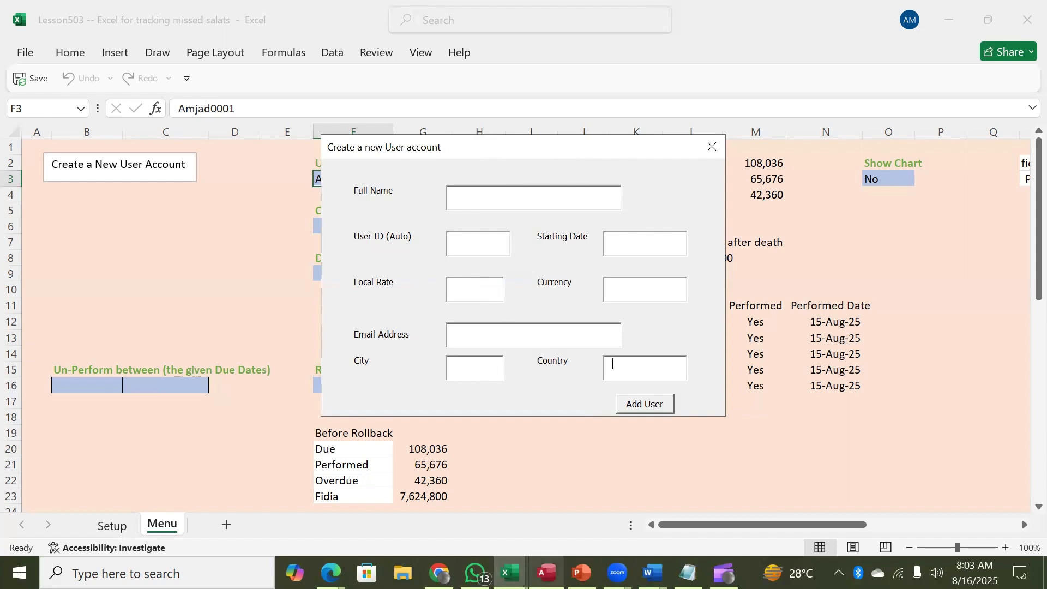
click(549, 491)
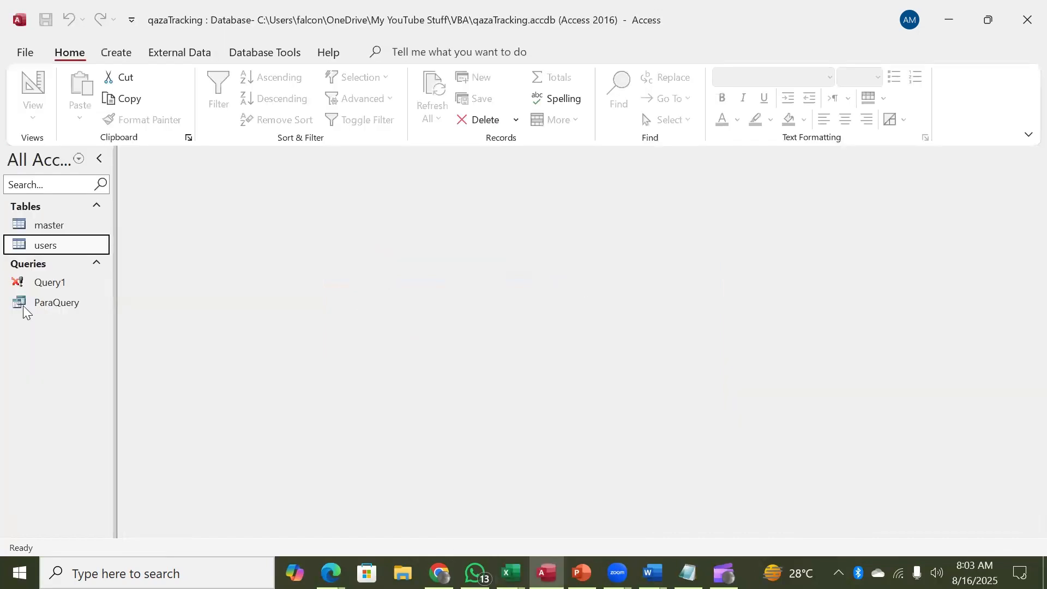
Step: Look over the users and master tables in Access, then minimize Access to reveal the Excel form
double_click(22, 248)
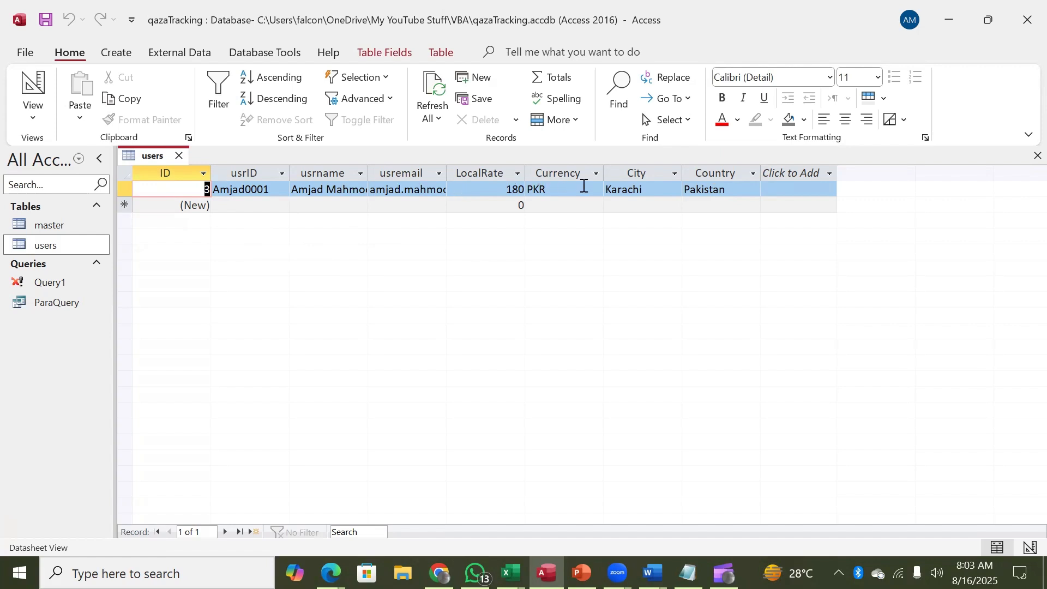
click(949, 20)
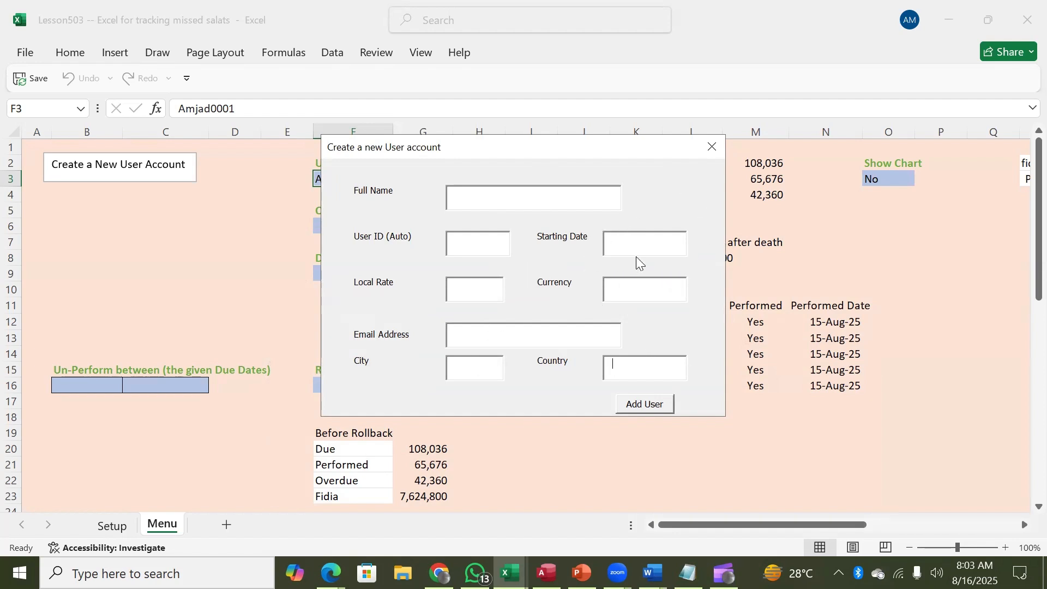
click(545, 572)
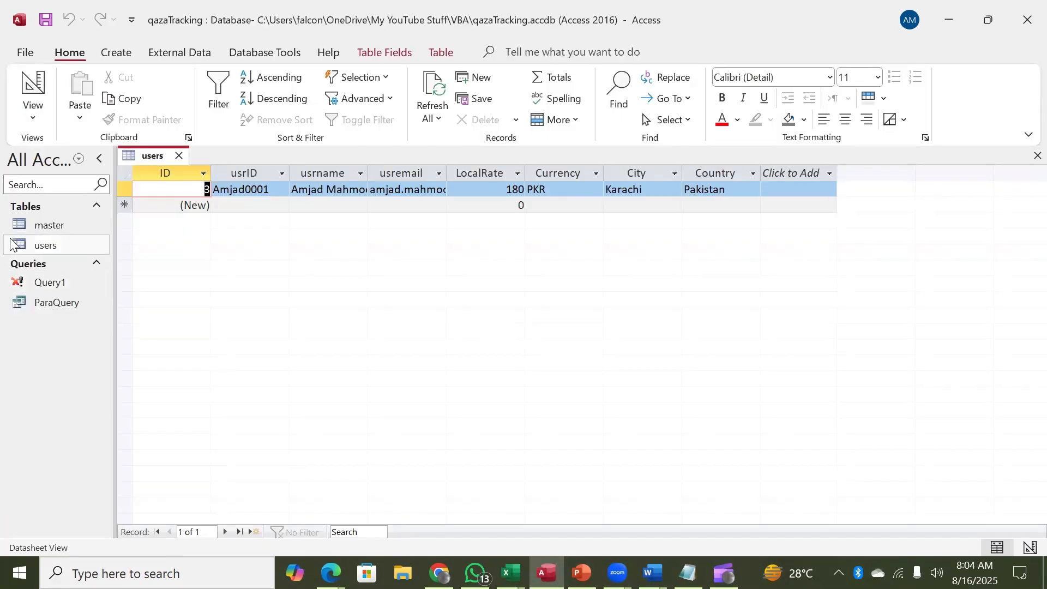
double_click(18, 228)
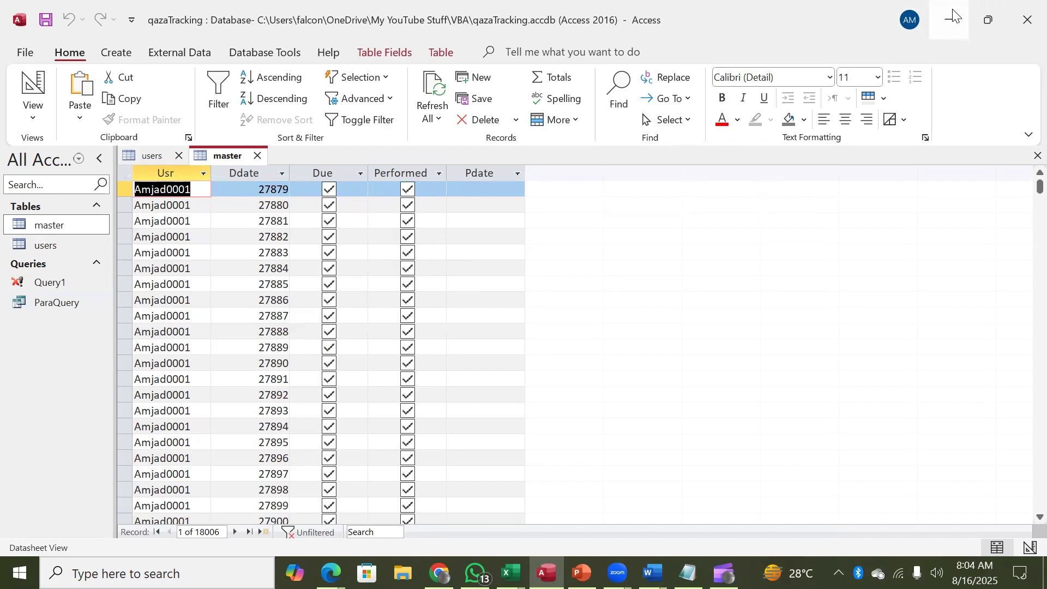
click(953, 16)
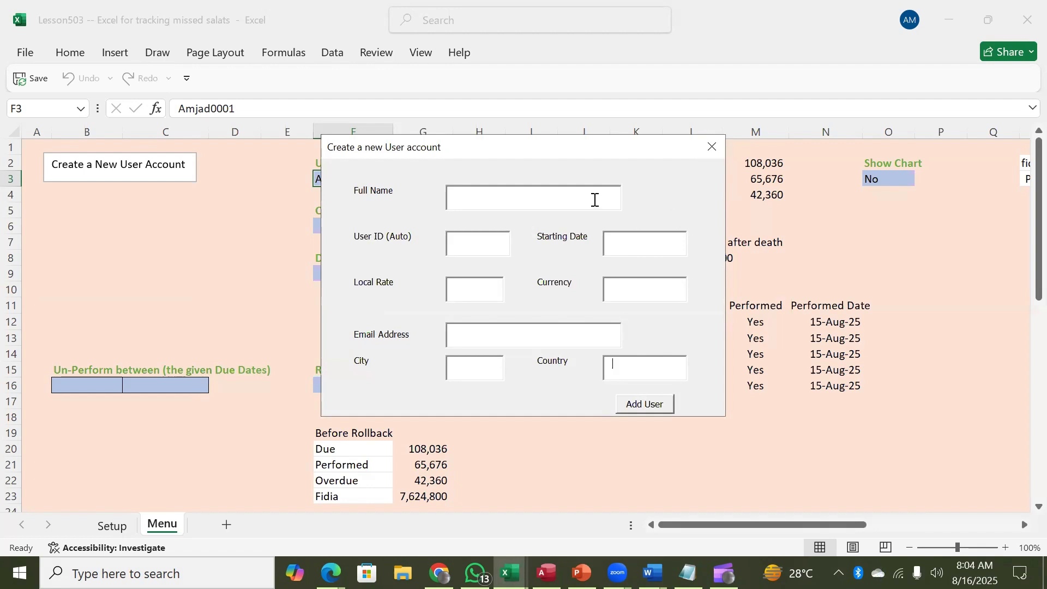
key(Tab)
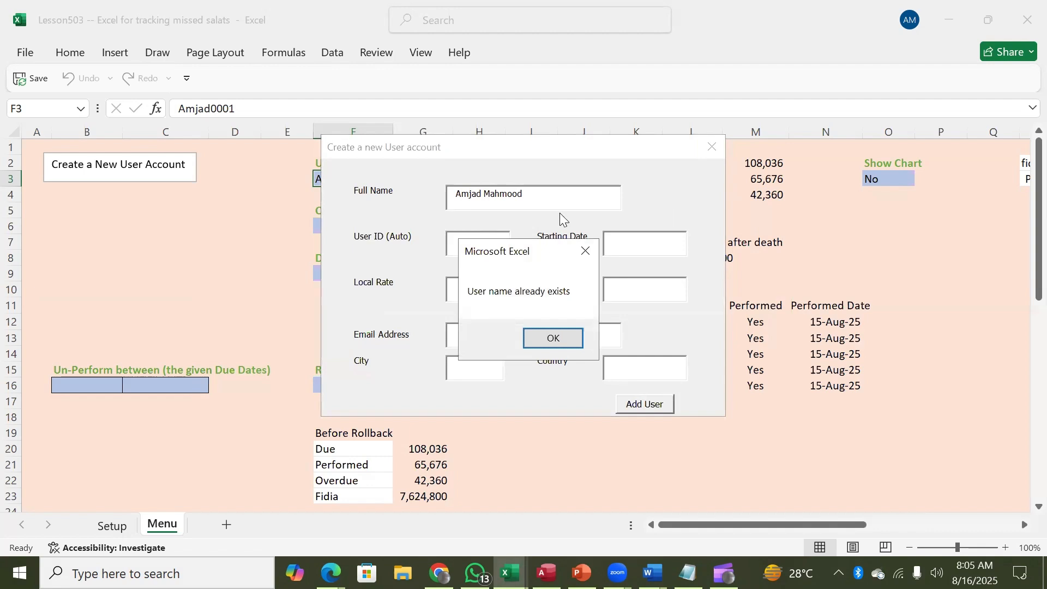
click(565, 337)
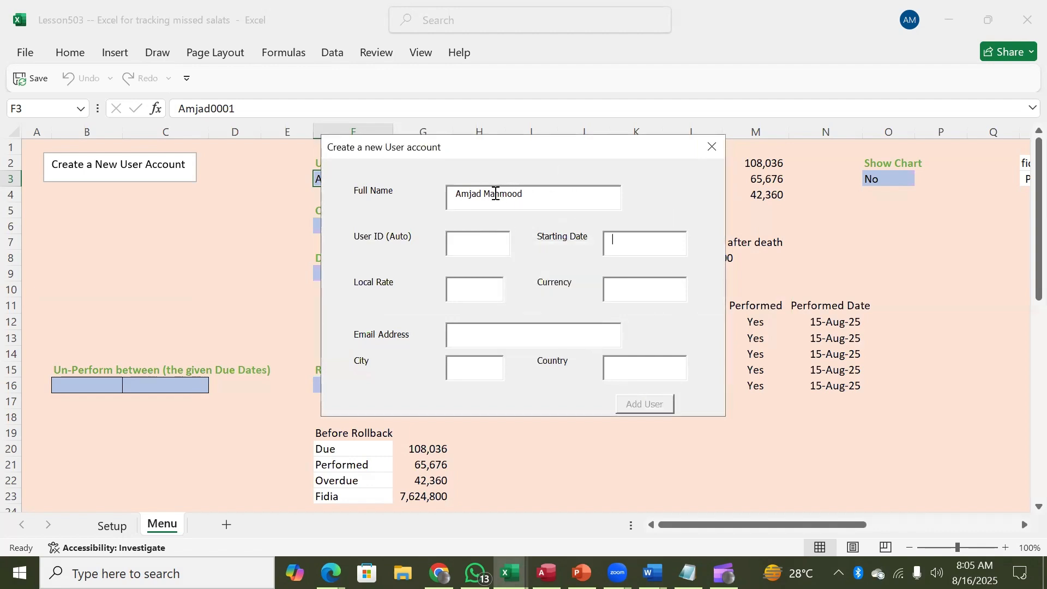
Step: Change the surname to 'Iqba' so a User ID is generated, checking the users in Access
double_click(487, 194)
key(BackSpace)
text(Iqbal)
key(Tab)
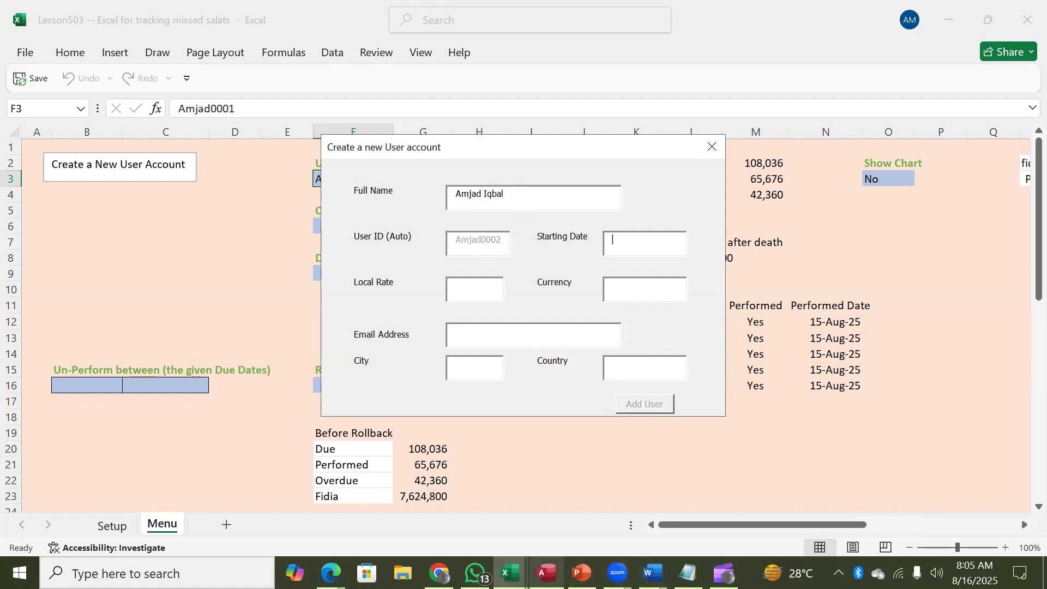
click(546, 572)
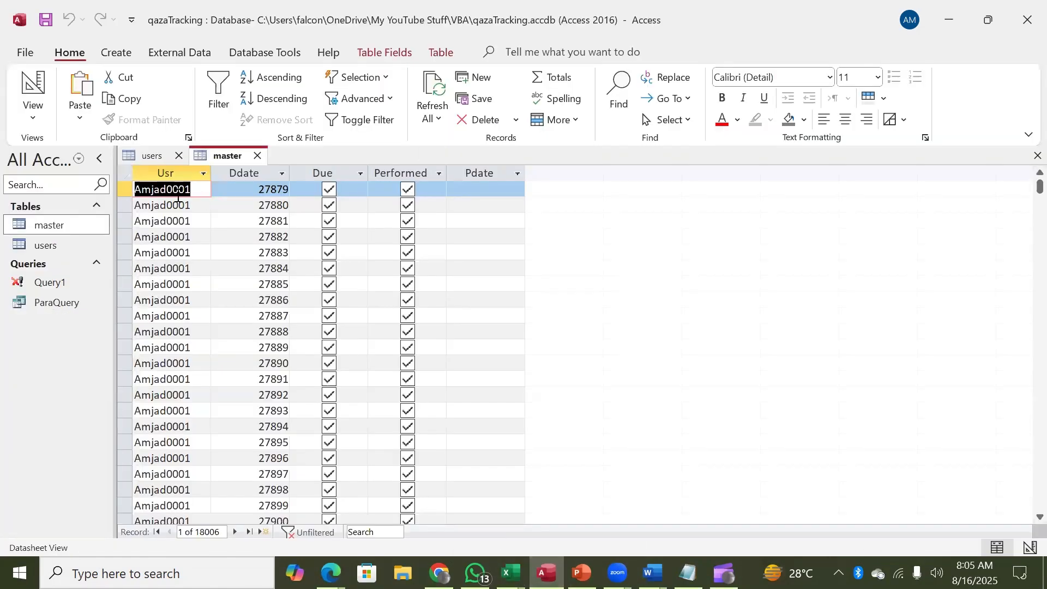
click(948, 19)
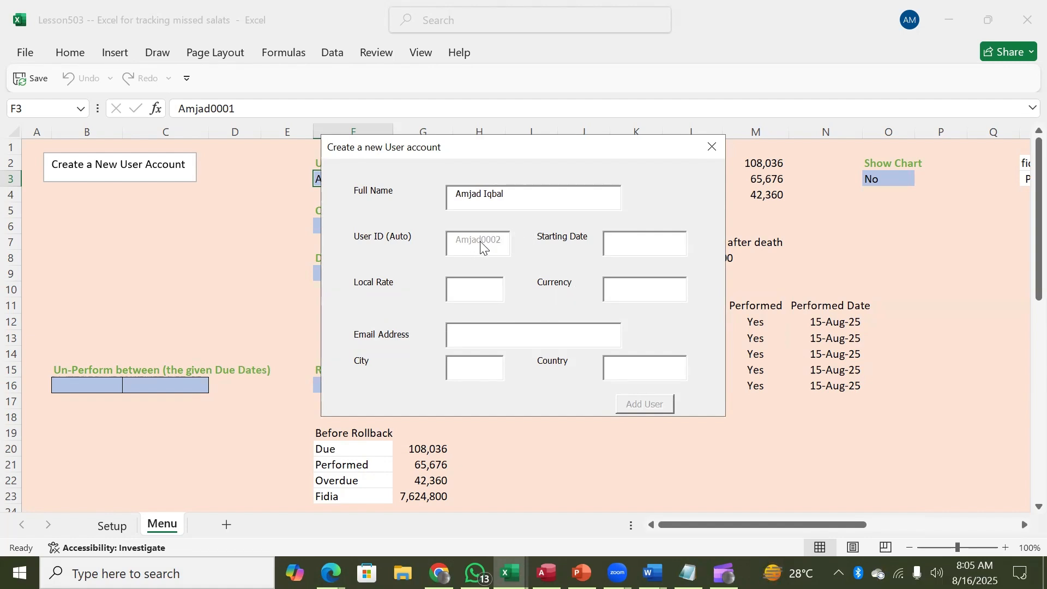
Step: Enter 'fgff' as the starting date and dismiss the Invalid Date warning
text(fgff)
key(Tab)
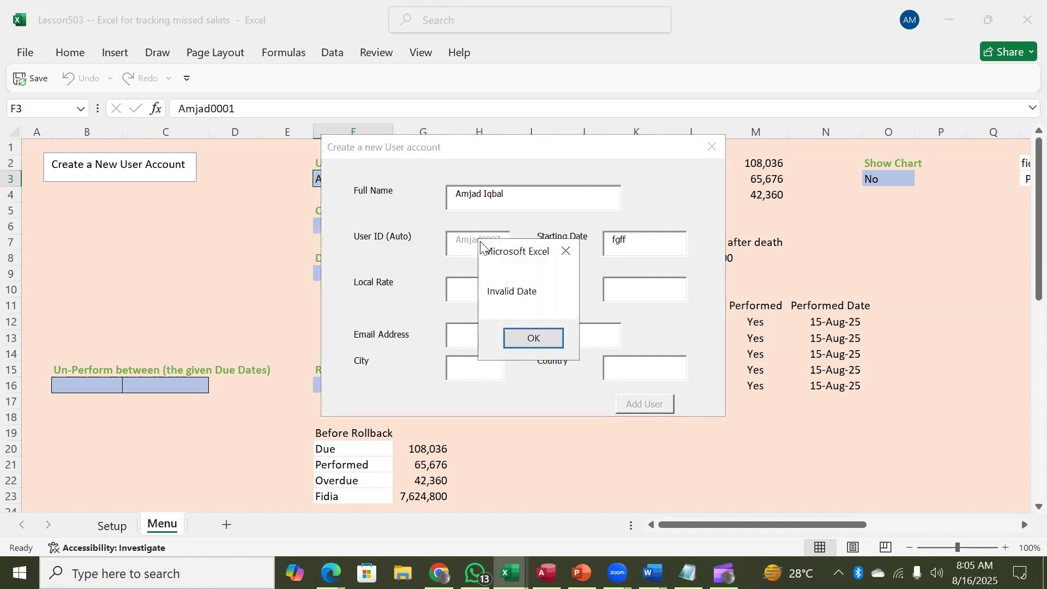
click(532, 339)
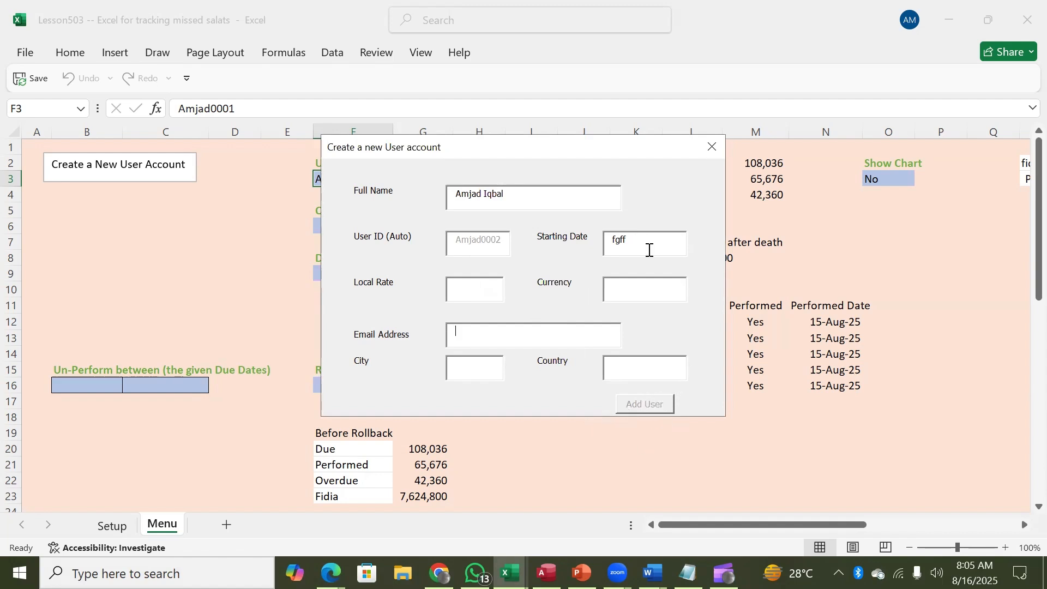
Step: Replace it with 31-feb-2025 and dismiss the second Invalid Date warning
click(641, 244)
key(BackSpace)
key(BackSpace)
key(BackSpace)
key(BackSpace)
key(BackSpace)
text(31-feb-20)
key(Tab)
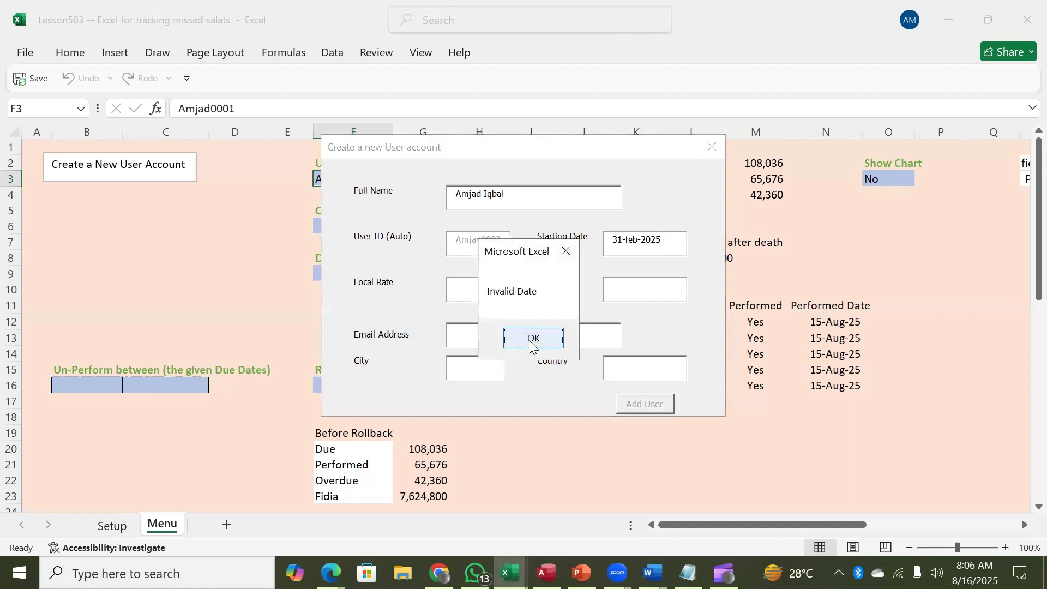
click(531, 341)
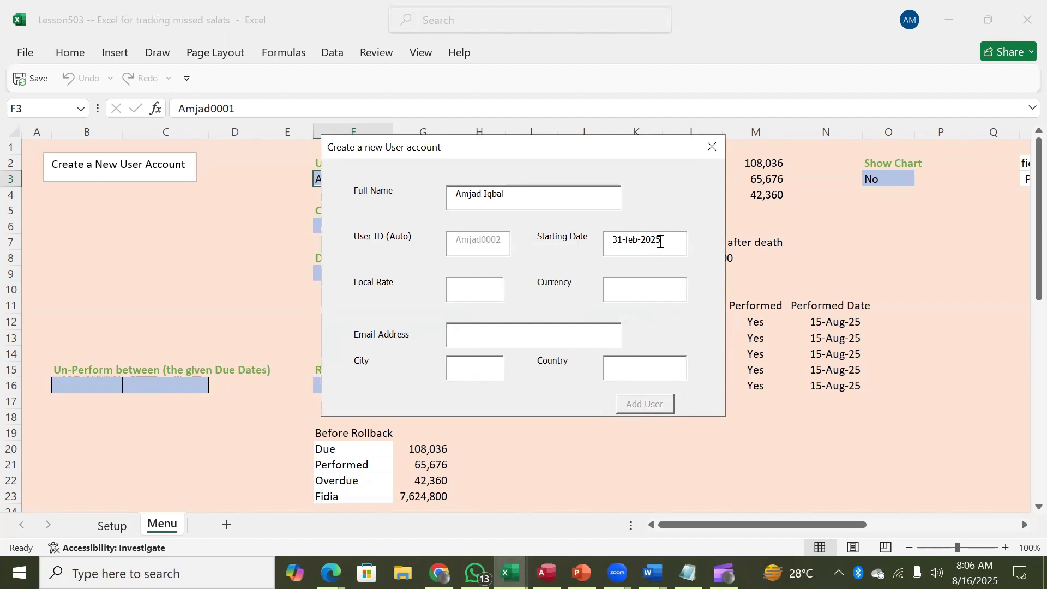
Step: Correct the day to 21 so 21-feb-2025 is accepted, then close the new-user form
click(659, 241)
key(Delete)
key(Delete)
text(21)
key(Tab)
click(710, 148)
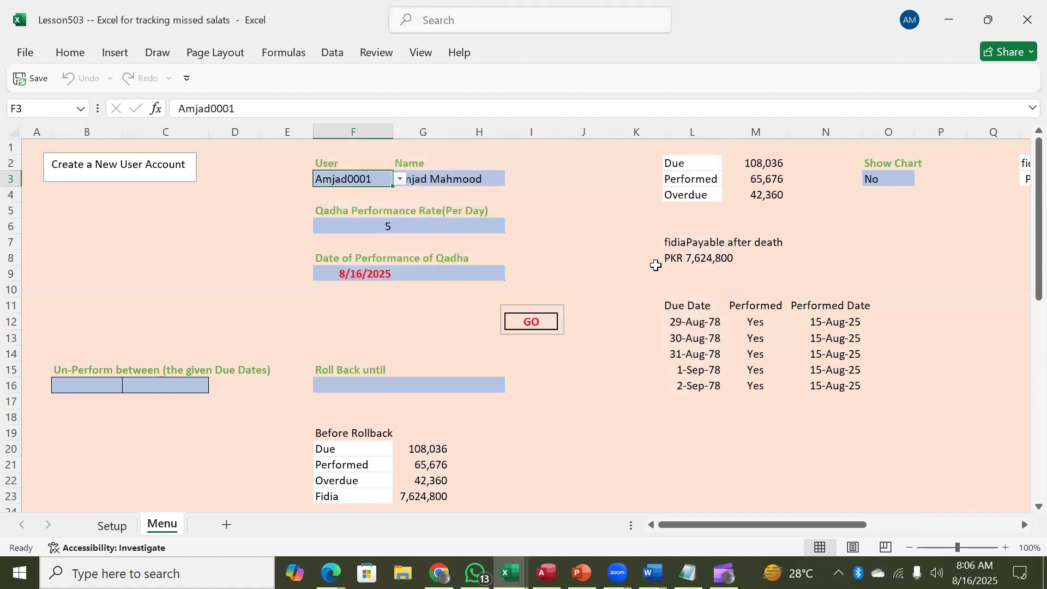
Step: Review the Starting Date BeforeUpdate code's IsDate check and Add User enable lines, then return to frmNewUser
key(alt+F11)
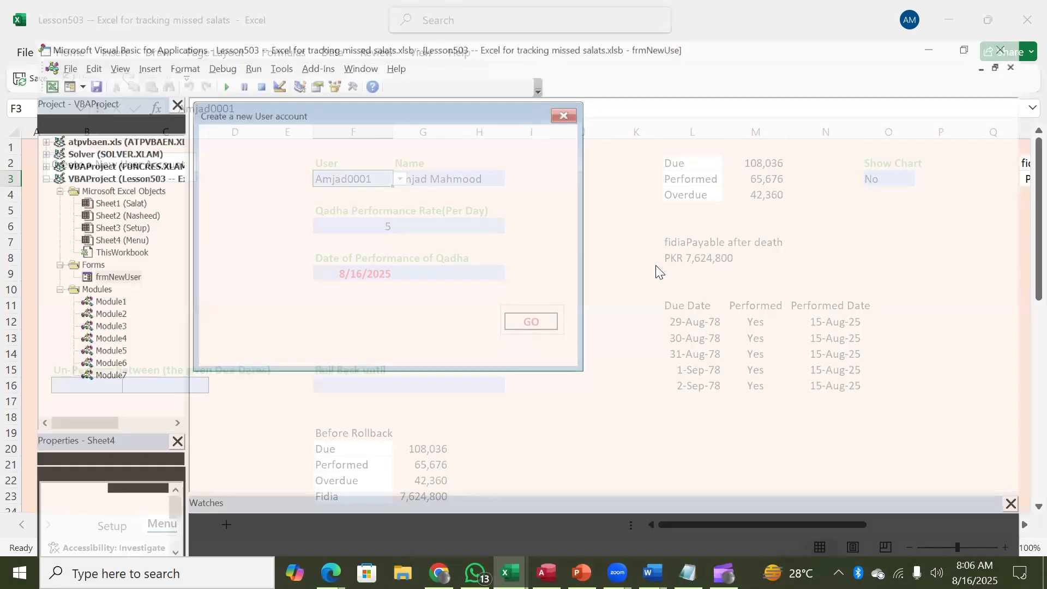
double_click(492, 185)
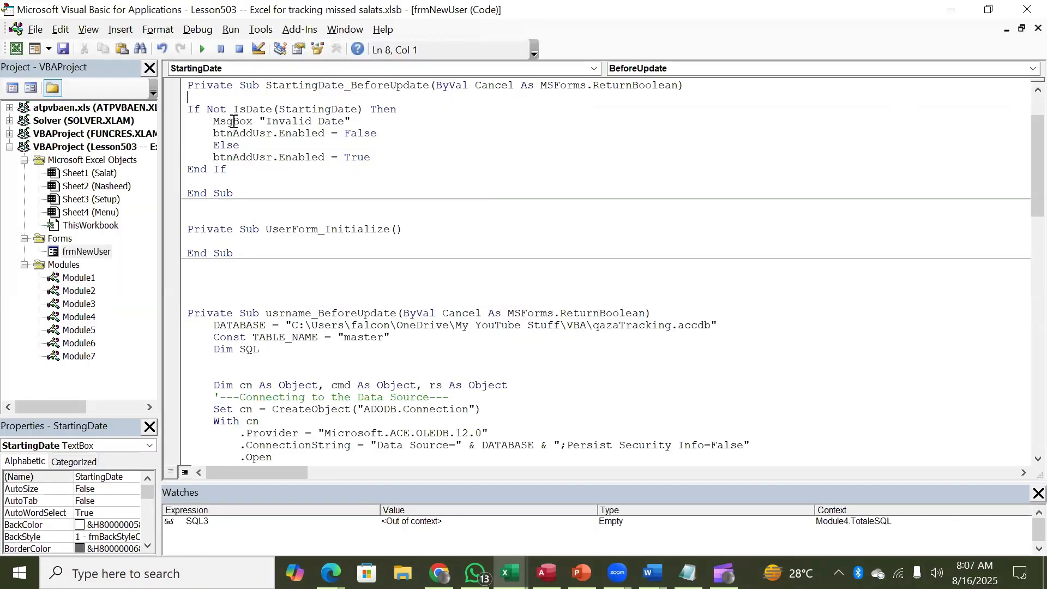
click(274, 110)
click(214, 133)
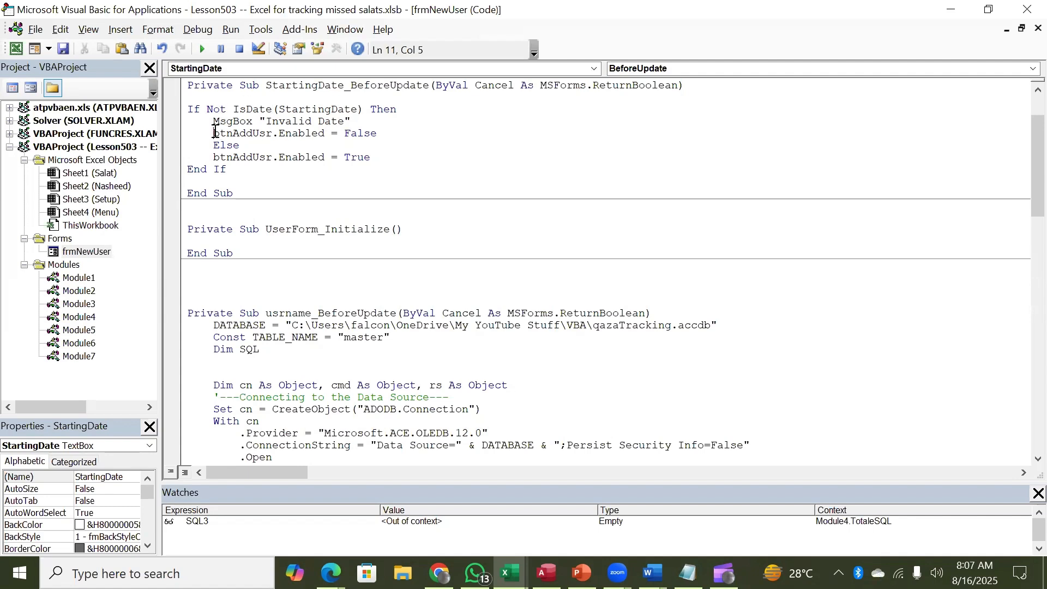
click(340, 133)
click(377, 133)
click(378, 157)
double_click(58, 256)
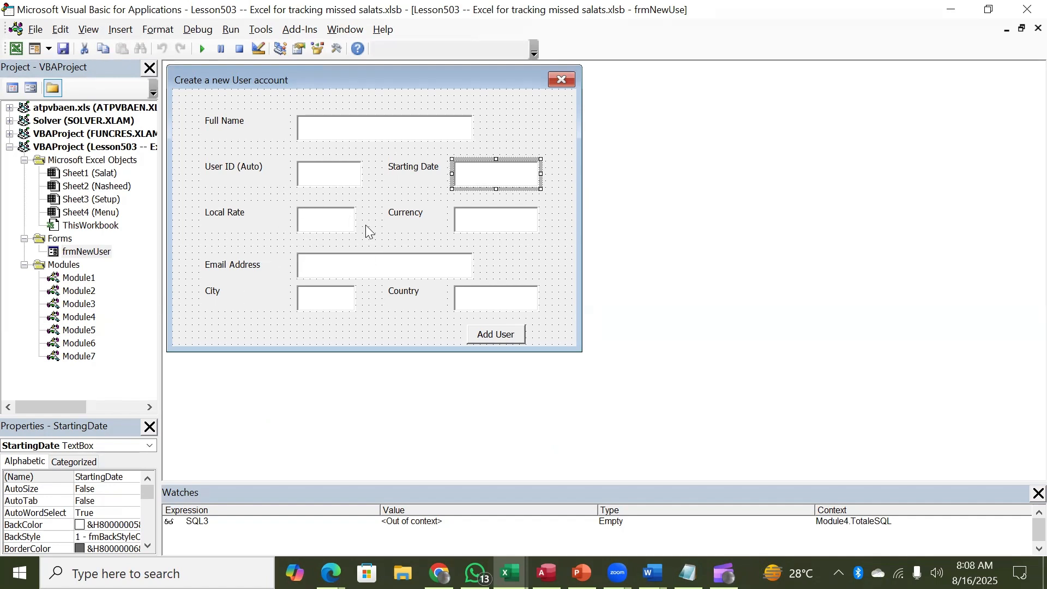
Step: Create an empty btnAddUsr_Click procedure with blank lines, then reopen frmNewUser and select the Currency textbox
click(497, 337)
double_click(497, 337)
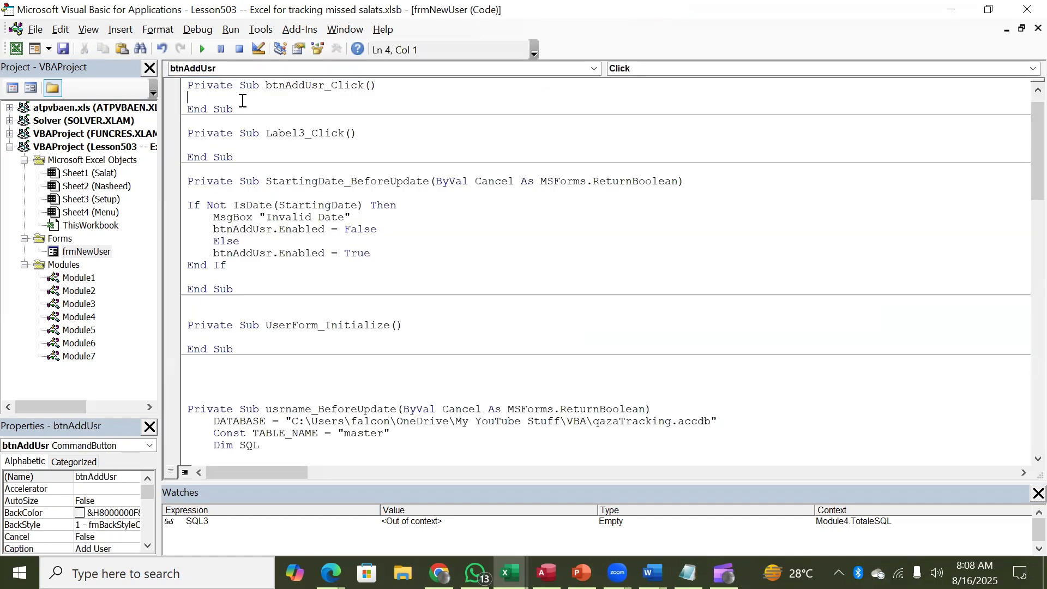
key(Up)
key(Return)
key(Return)
key(Return)
key(Return)
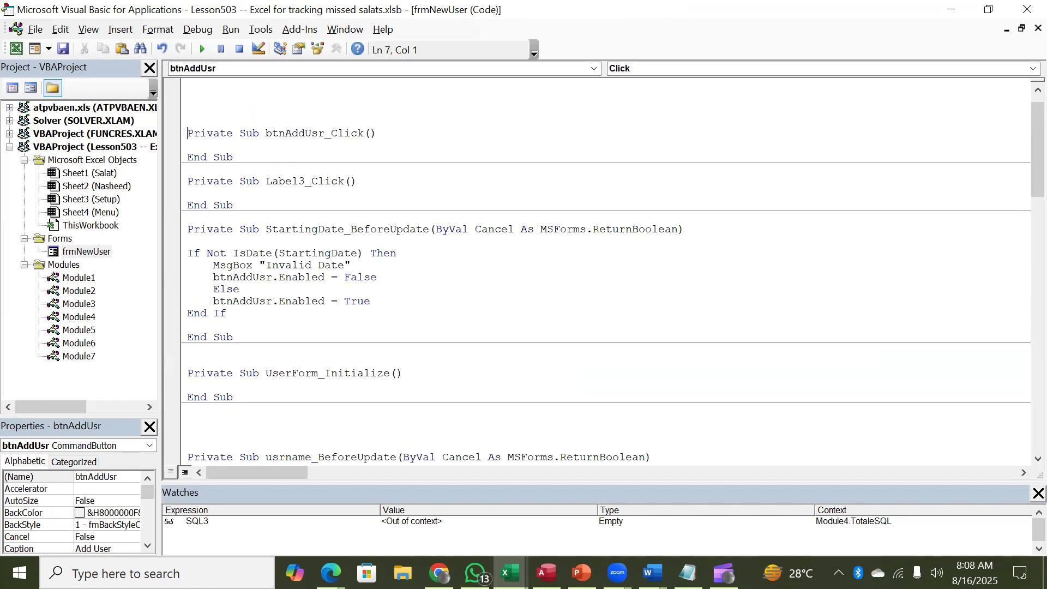
click(188, 145)
double_click(56, 250)
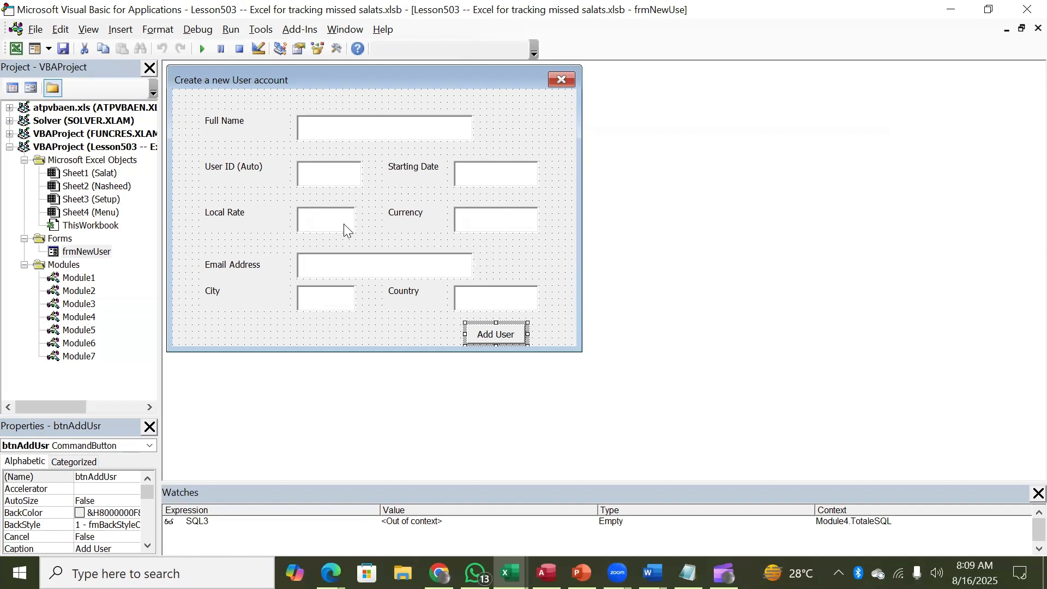
click(485, 224)
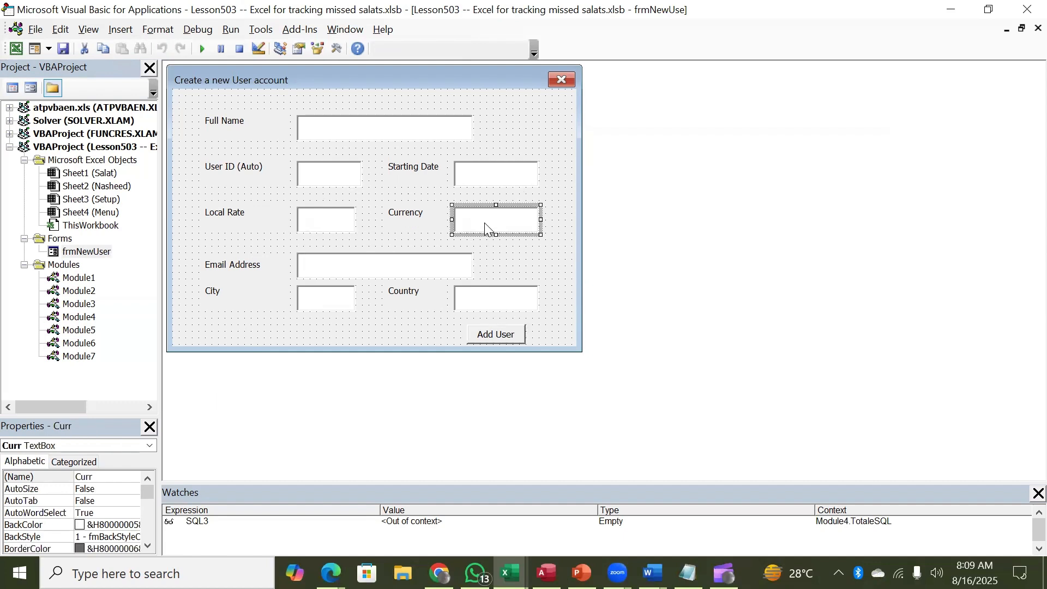